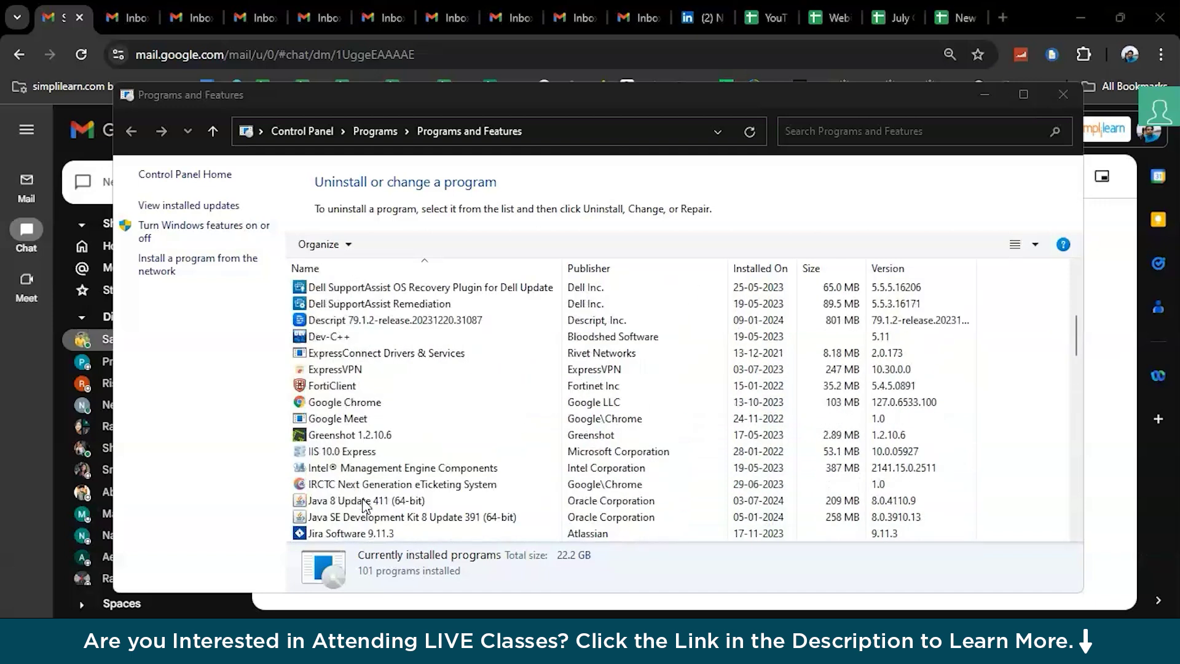
pyautogui.scroll(-4, 366, 507)
pyautogui.scroll(-3, 366, 508)
pyautogui.scroll(-2, 366, 508)
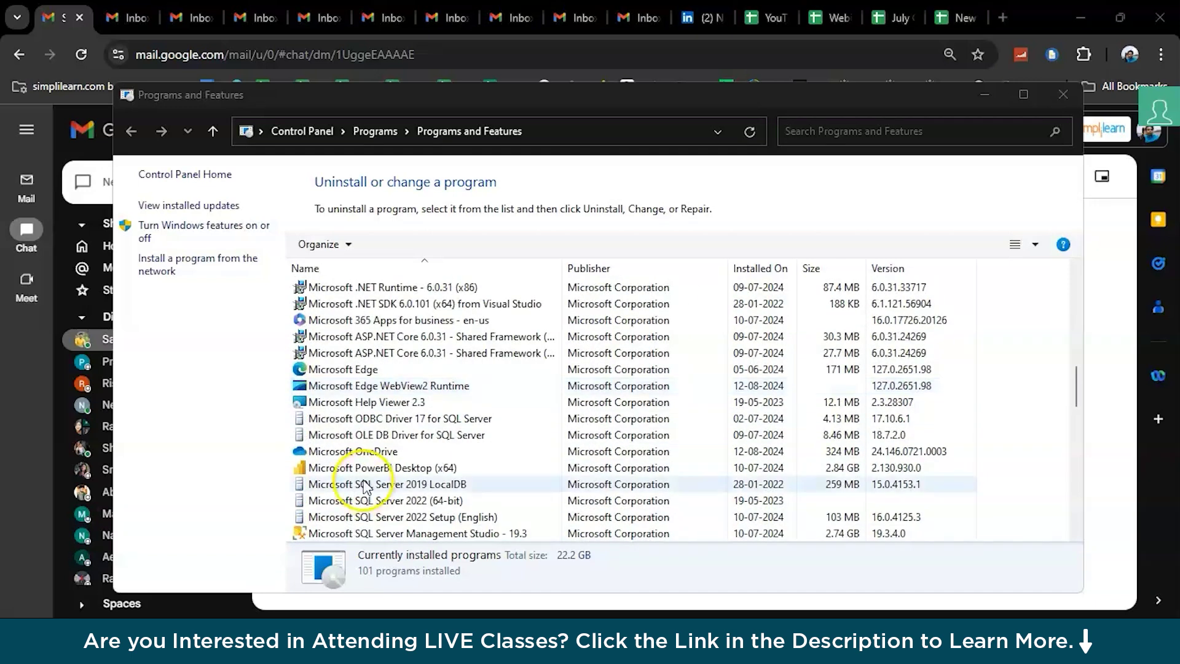
# Select SQL Server Management Studio 19.3 in Programs and Features and bring up its Uninstall option
pyautogui.click(365, 485)
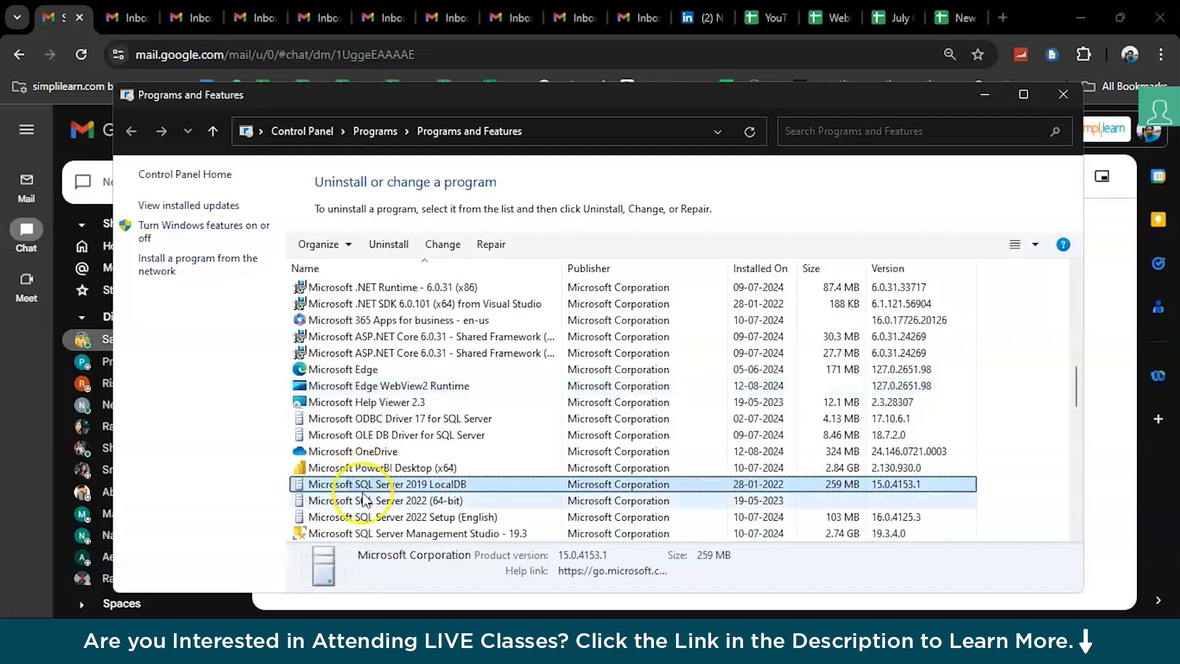
pyautogui.click(361, 501)
pyautogui.click(362, 486)
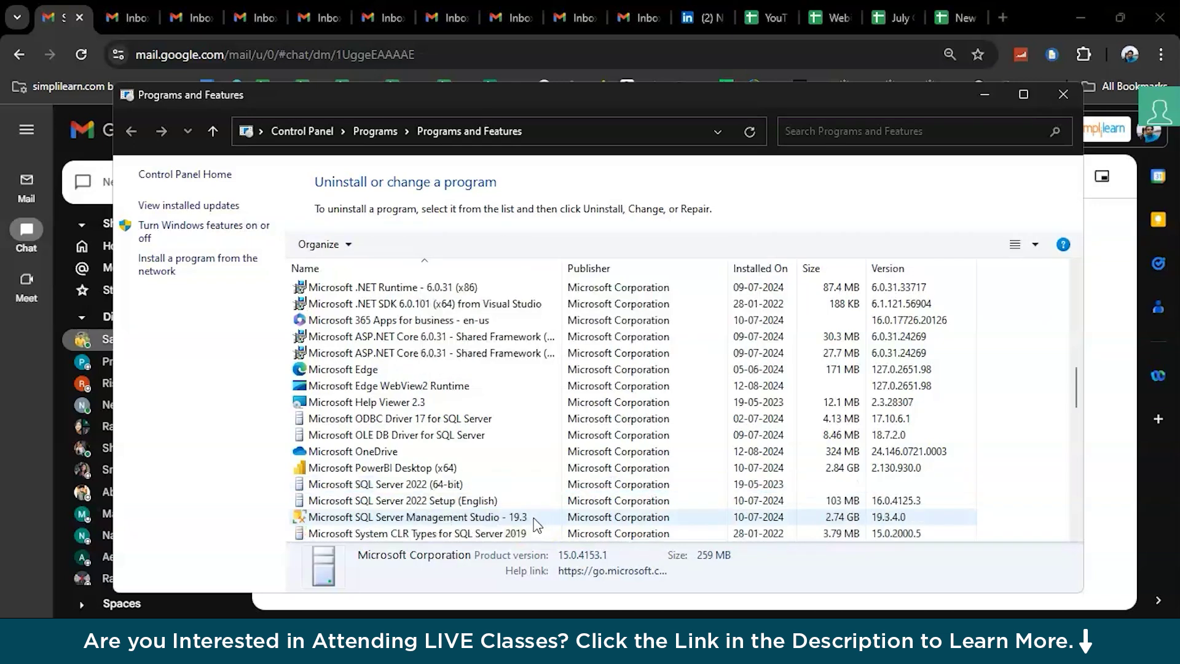
pyautogui.rightClick(533, 518)
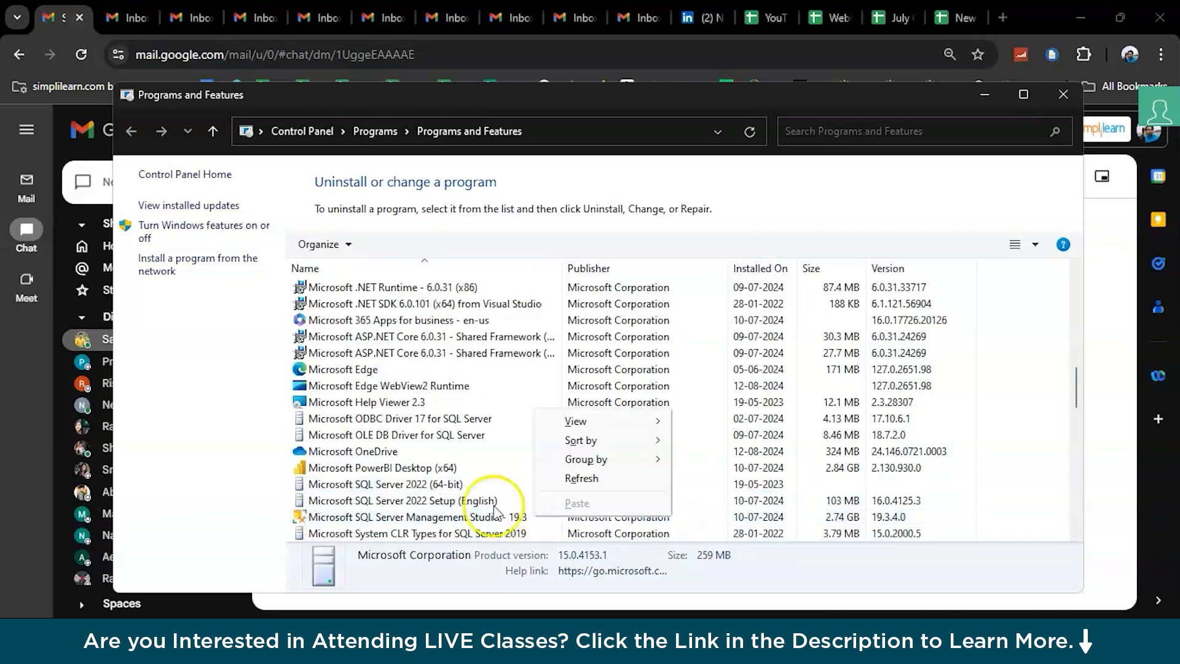
pyautogui.click(426, 519)
pyautogui.rightClick(426, 519)
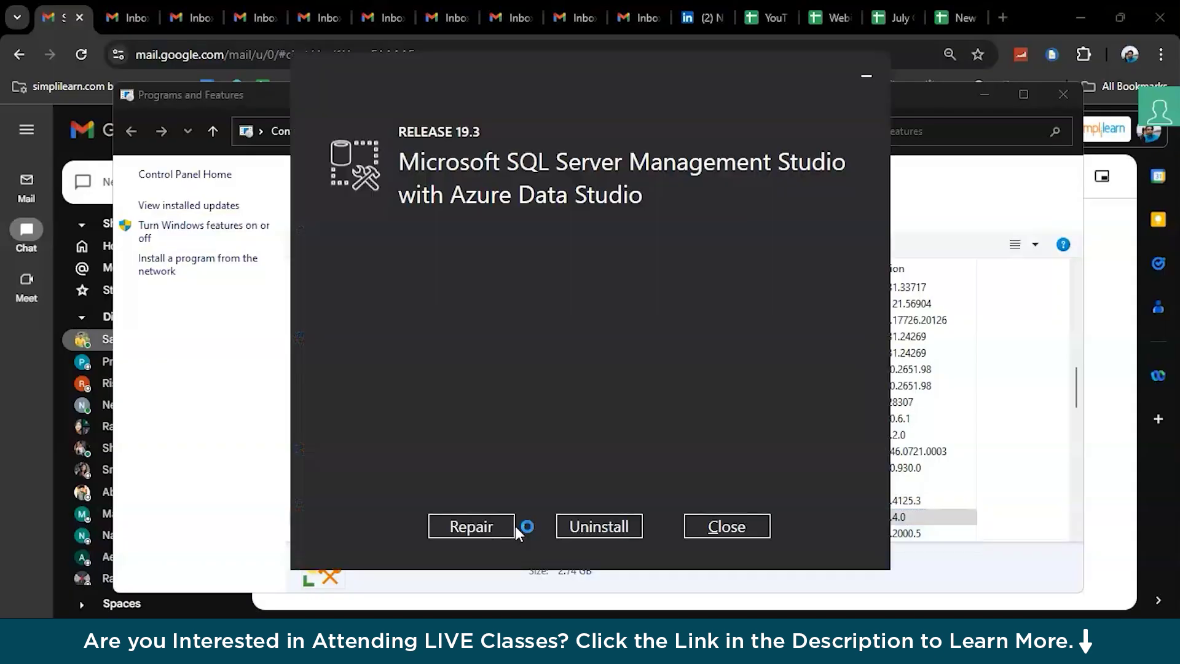
# Uninstall SSMS 19.3 and close its setup window once complete
pyautogui.click(573, 530)
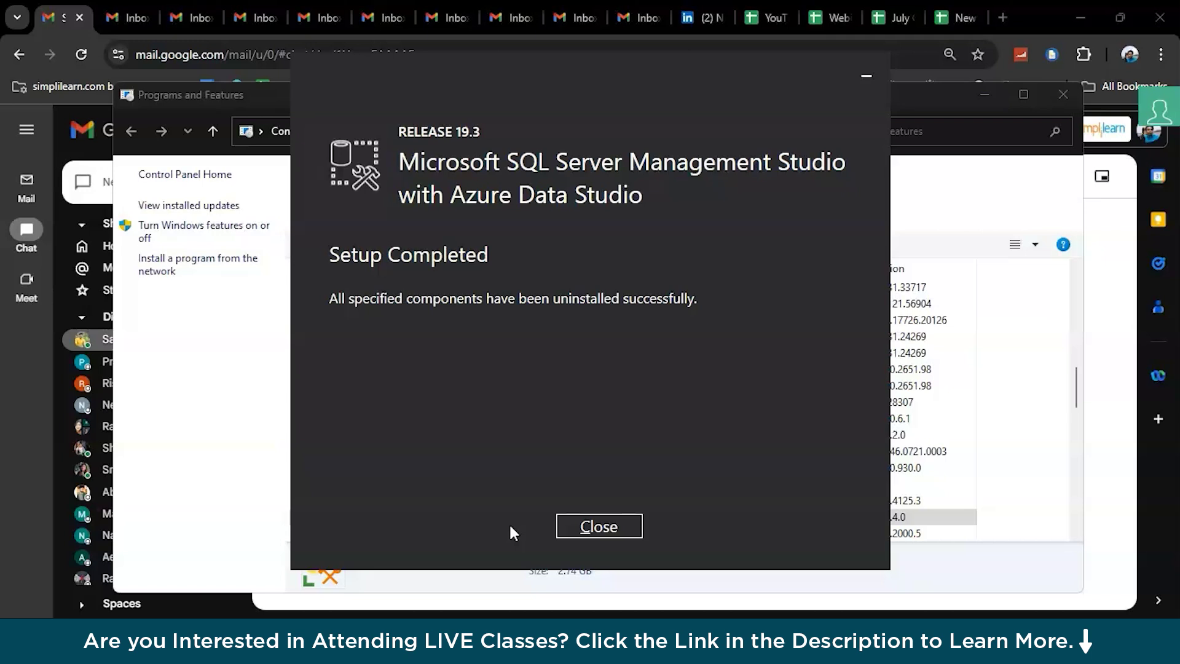
pyautogui.click(567, 528)
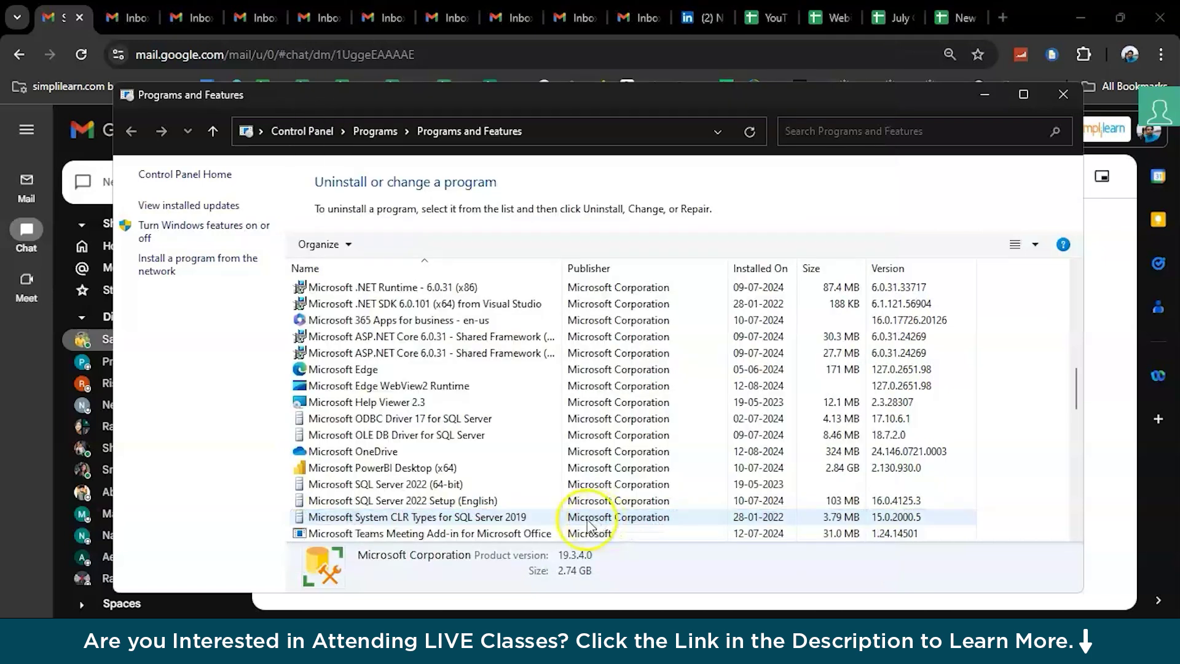
# Start removing SQL Server 2022 (64-bit) via Uninstall/Change and choose Remove
pyautogui.click(400, 484)
pyautogui.rightClick(406, 486)
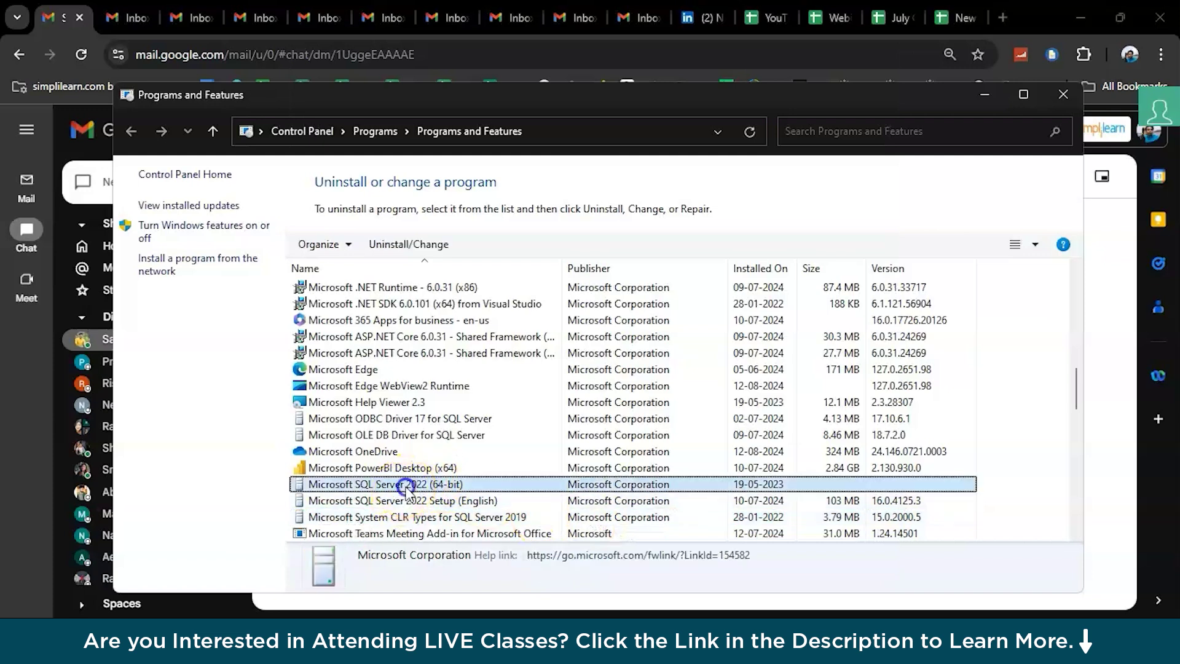
pyautogui.click(426, 500)
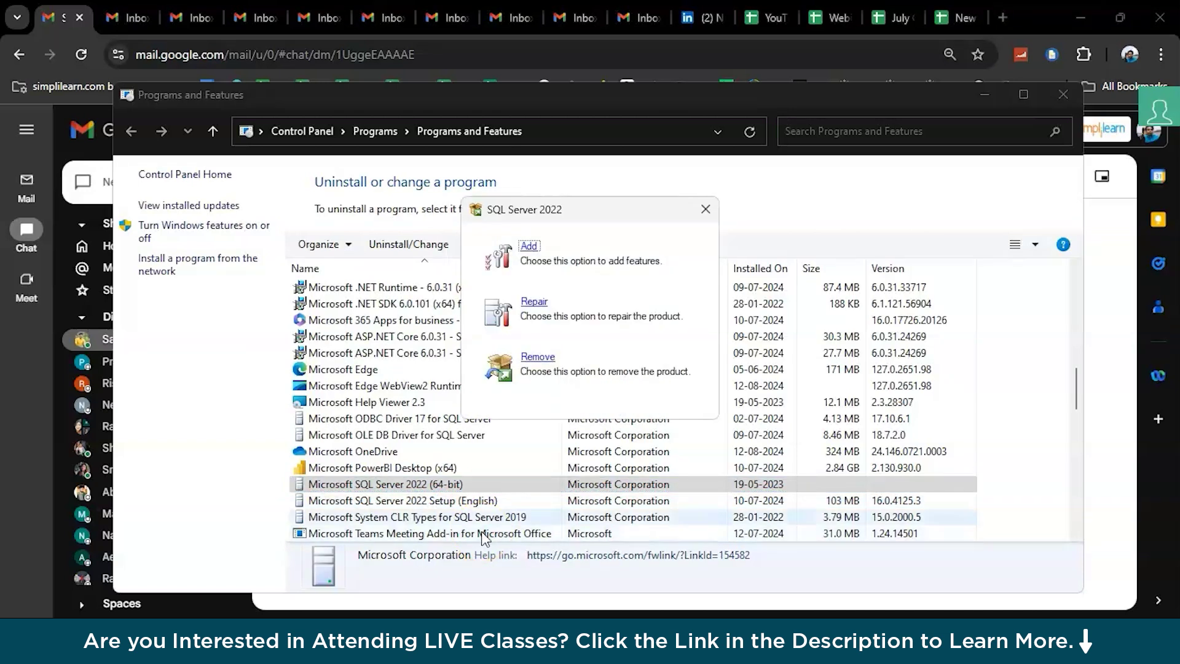
pyautogui.click(538, 357)
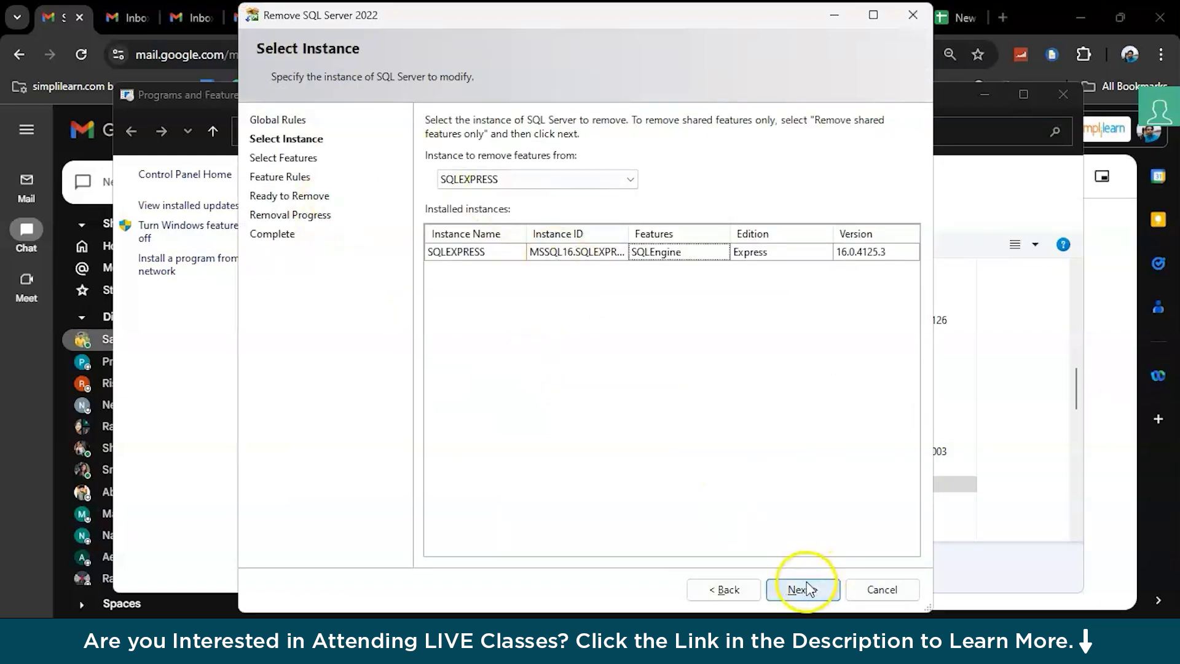
# Select all SQLEXPRESS features, including Database Engine Services, and run the removal
pyautogui.click(803, 590)
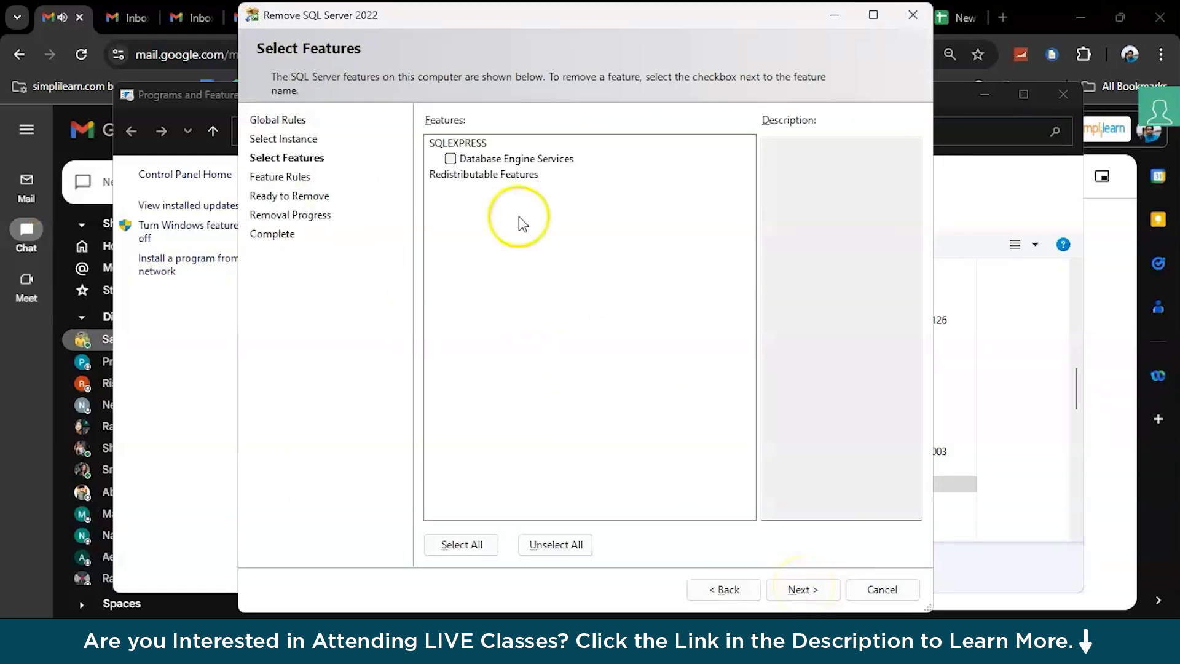
pyautogui.click(451, 159)
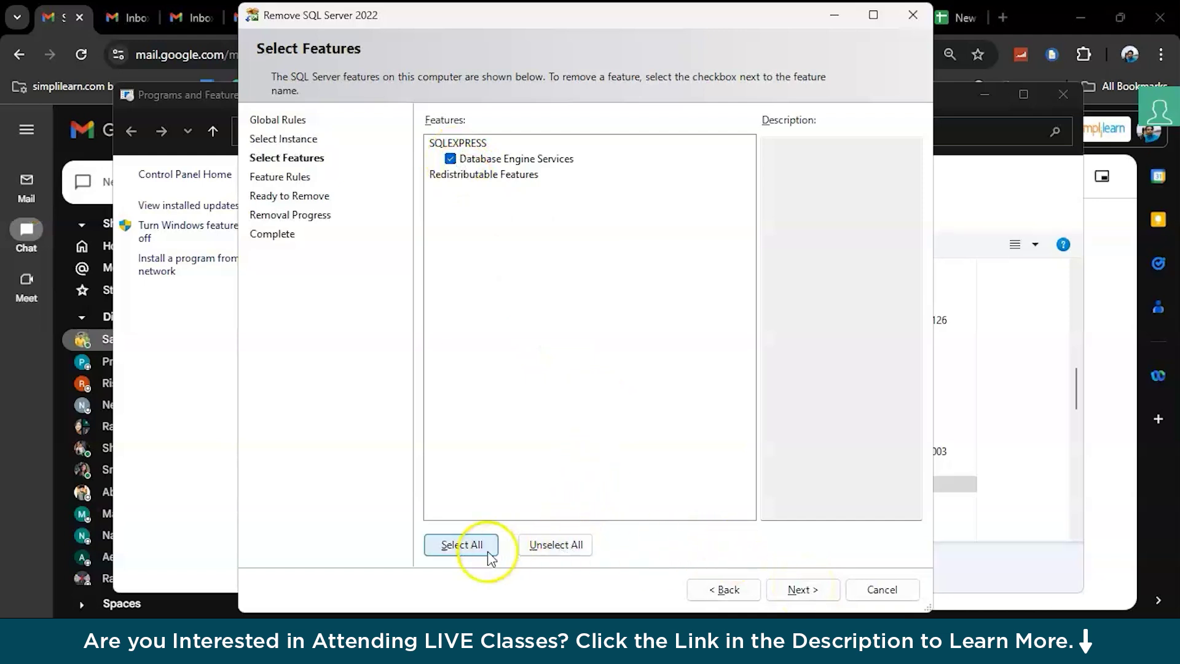
pyautogui.click(461, 544)
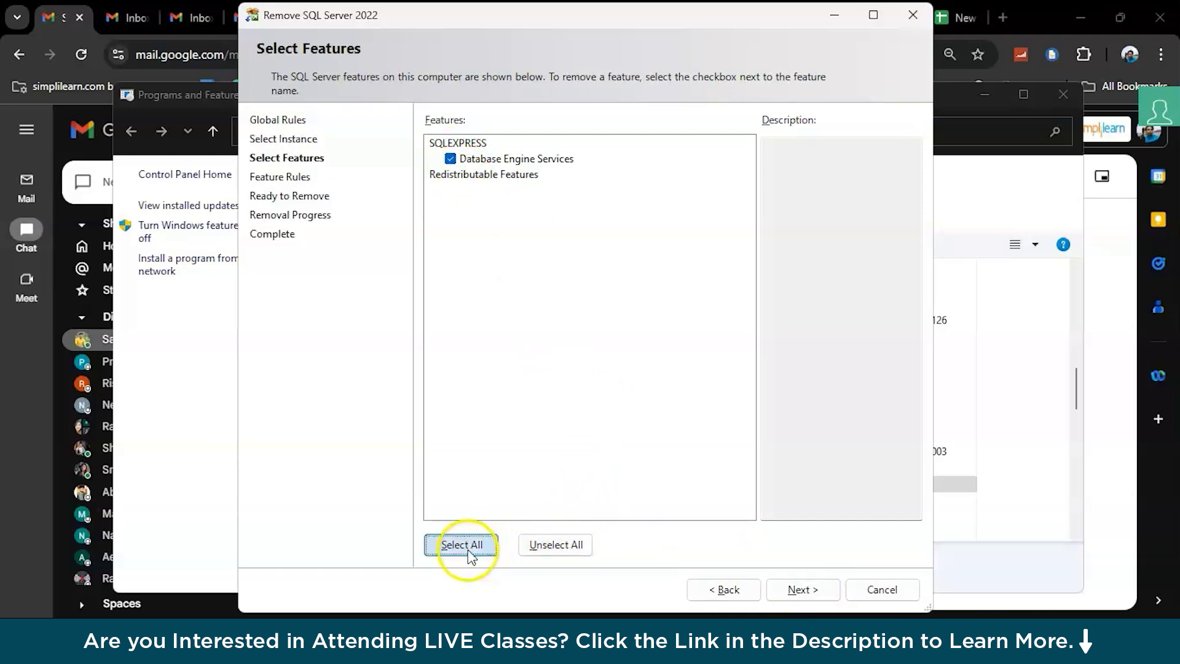
pyautogui.click(801, 589)
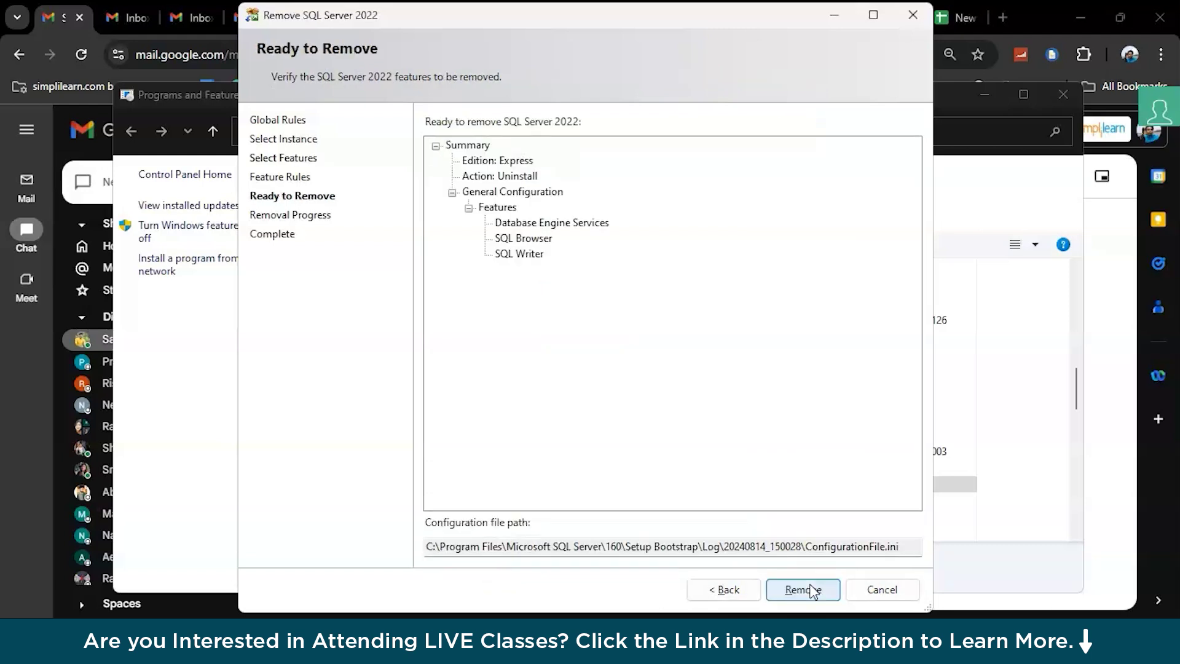
pyautogui.click(802, 590)
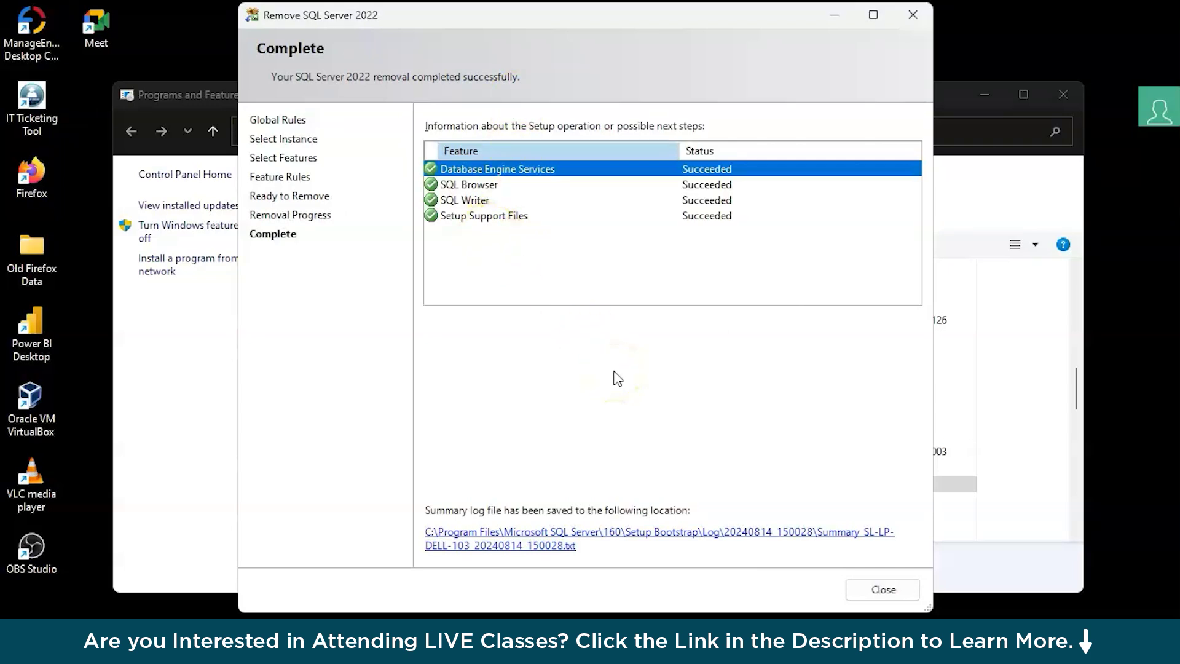
# Close the wizard, then try uninstalling SQL Server 2022 Setup (English) and dismiss its error
pyautogui.click(882, 589)
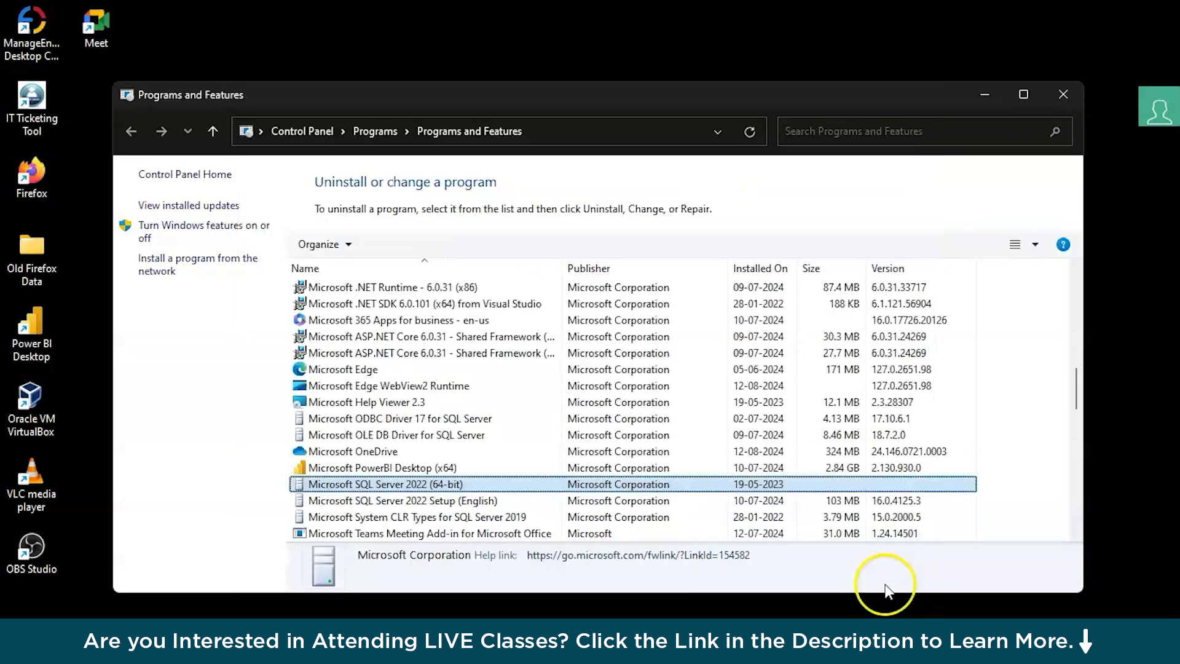
pyautogui.click(445, 484)
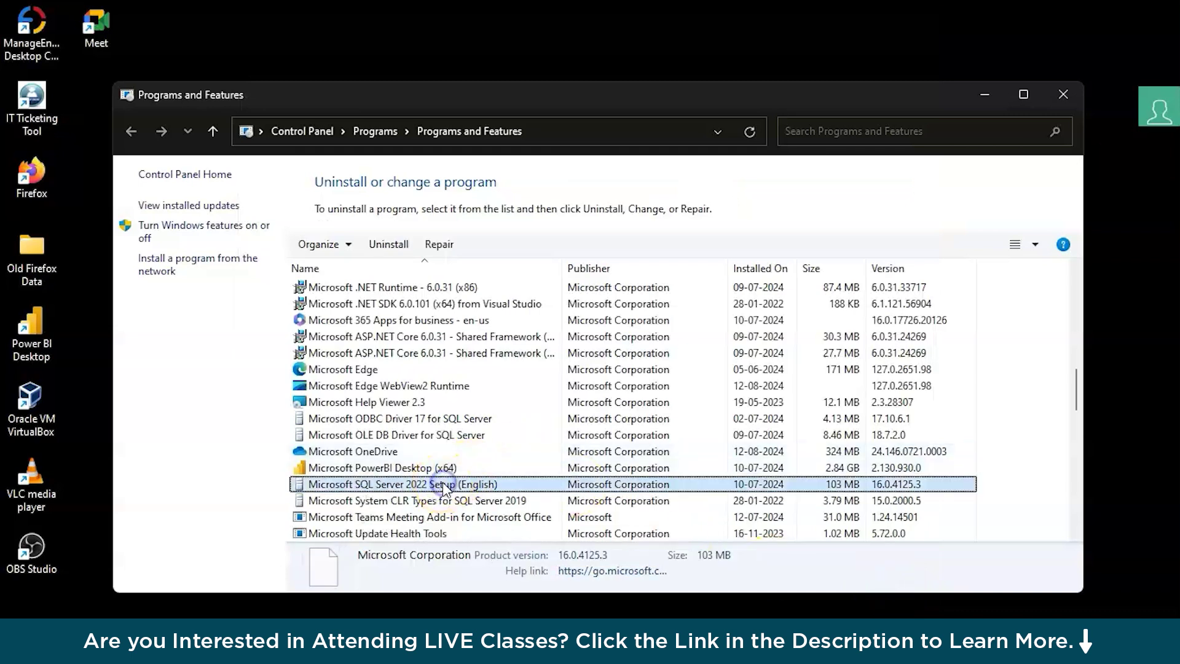
pyautogui.rightClick(446, 485)
pyautogui.click(480, 496)
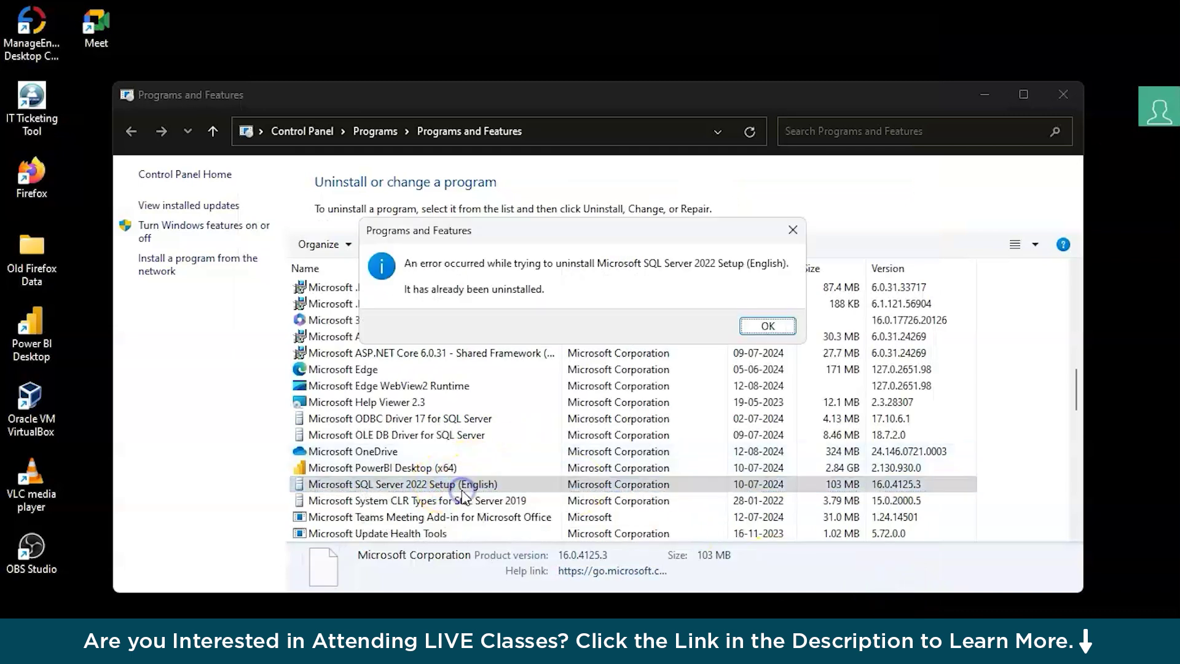
pyautogui.click(765, 327)
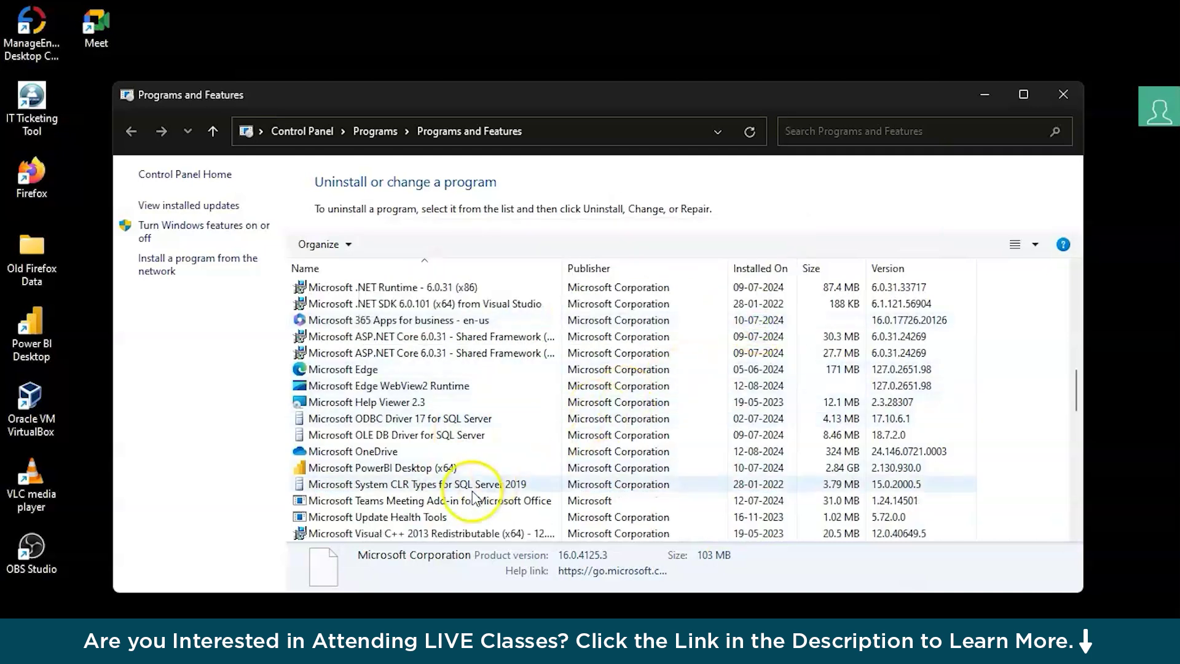
pyautogui.scroll(-2, 476, 498)
pyautogui.scroll(-1, 476, 498)
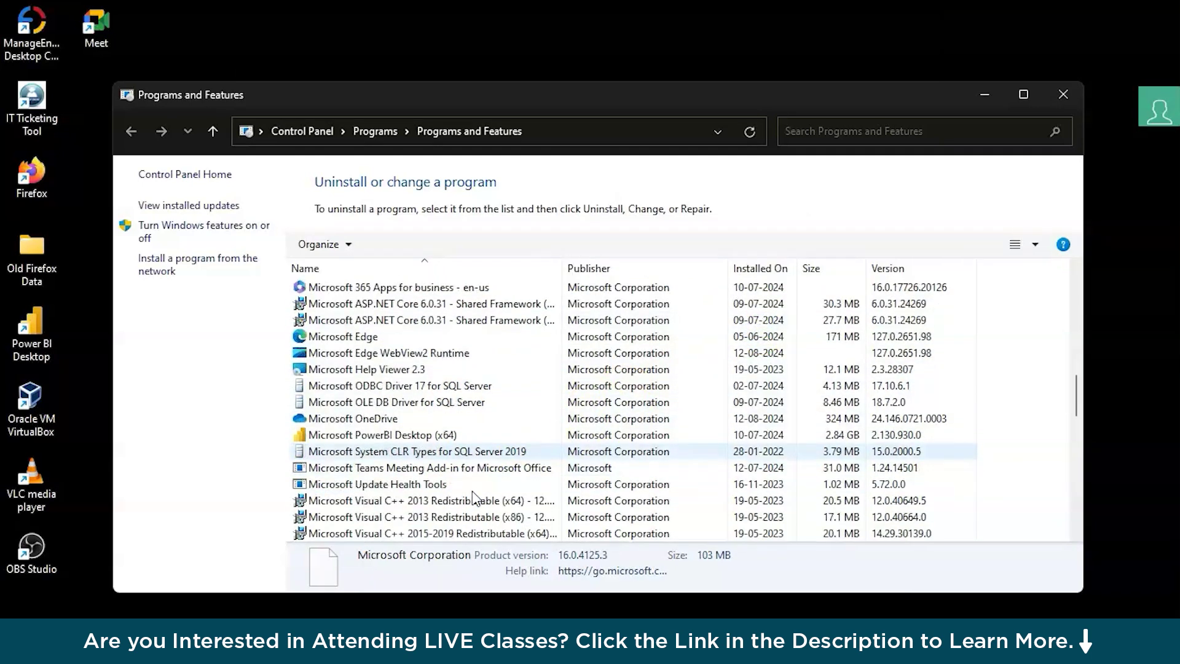
pyautogui.scroll(-1, 476, 498)
pyautogui.scroll(-2, 476, 499)
pyautogui.scroll(-1, 476, 498)
pyautogui.scroll(-1, 475, 498)
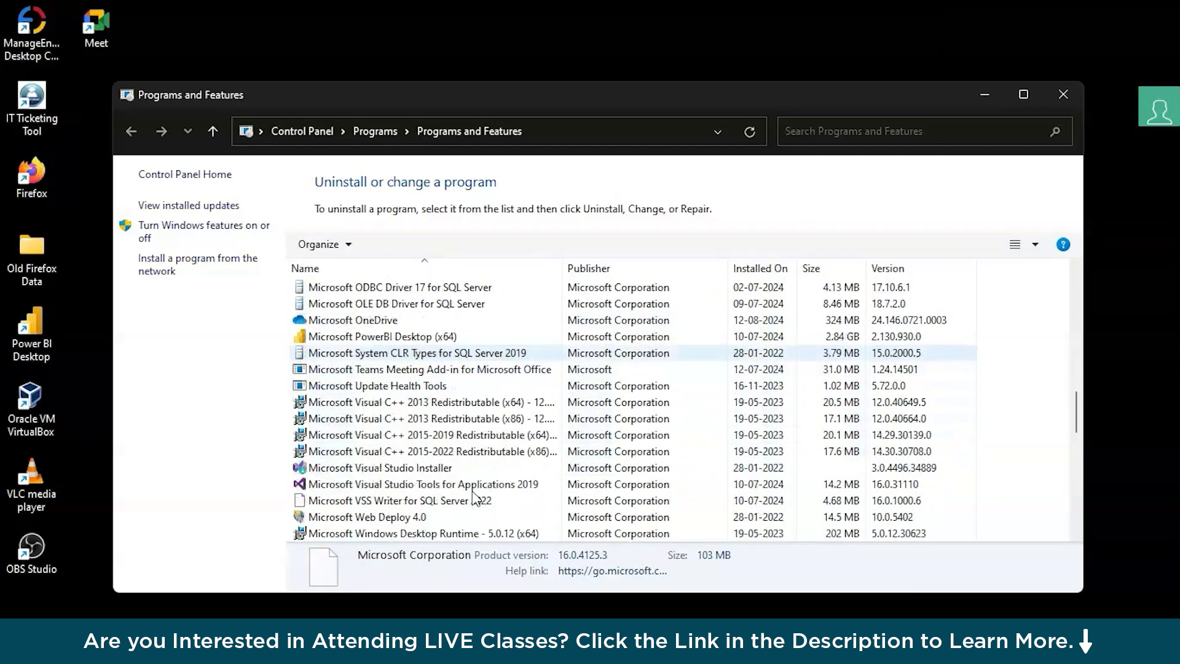
pyautogui.scroll(-1, 369, 498)
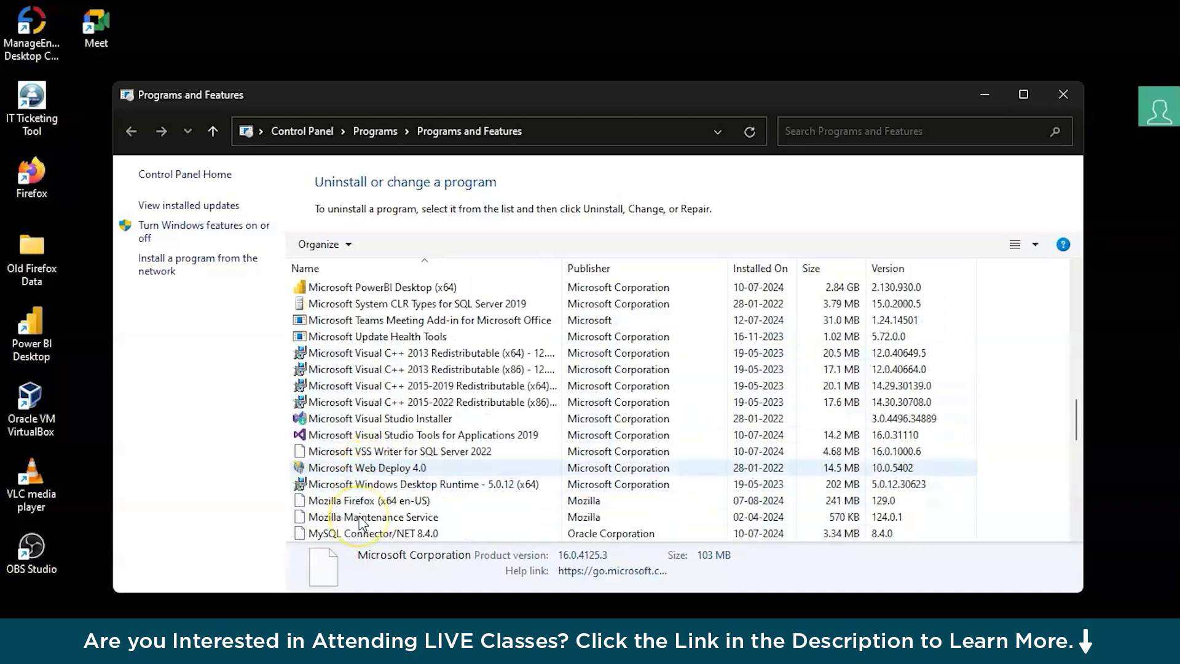
pyautogui.scroll(-1, 362, 523)
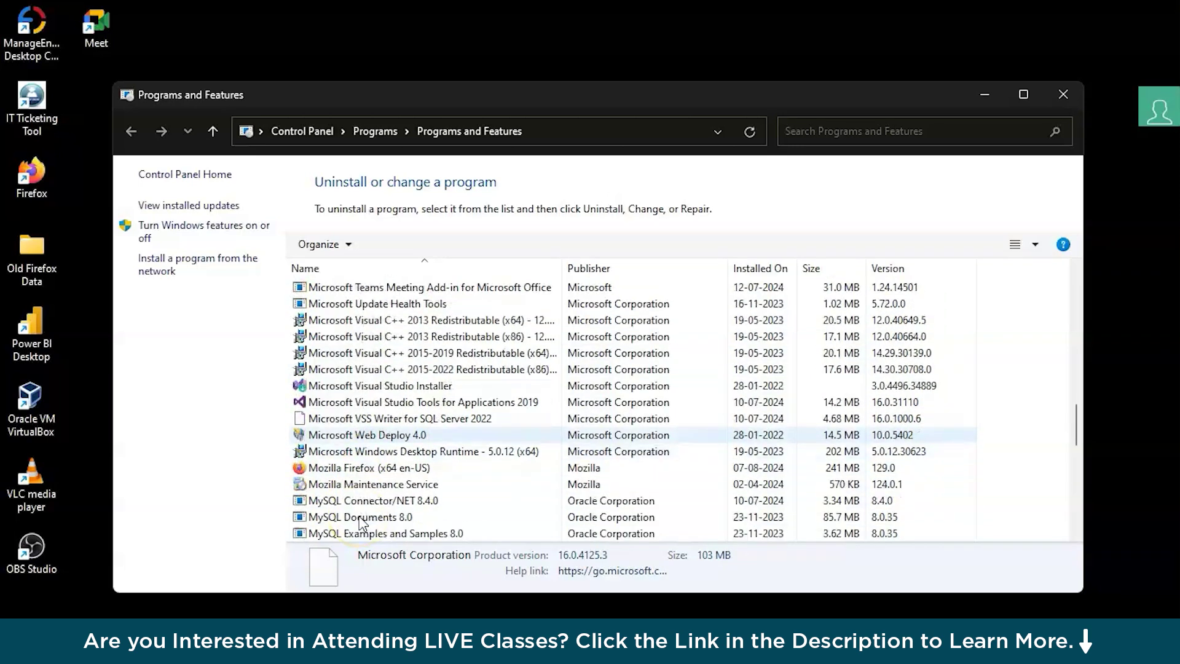
pyautogui.scroll(-1, 362, 525)
pyautogui.scroll(-1, 363, 524)
pyautogui.scroll(-1, 363, 524)
pyautogui.scroll(-1, 362, 524)
pyautogui.scroll(-2, 362, 524)
pyautogui.scroll(-1, 363, 524)
pyautogui.scroll(-1, 362, 524)
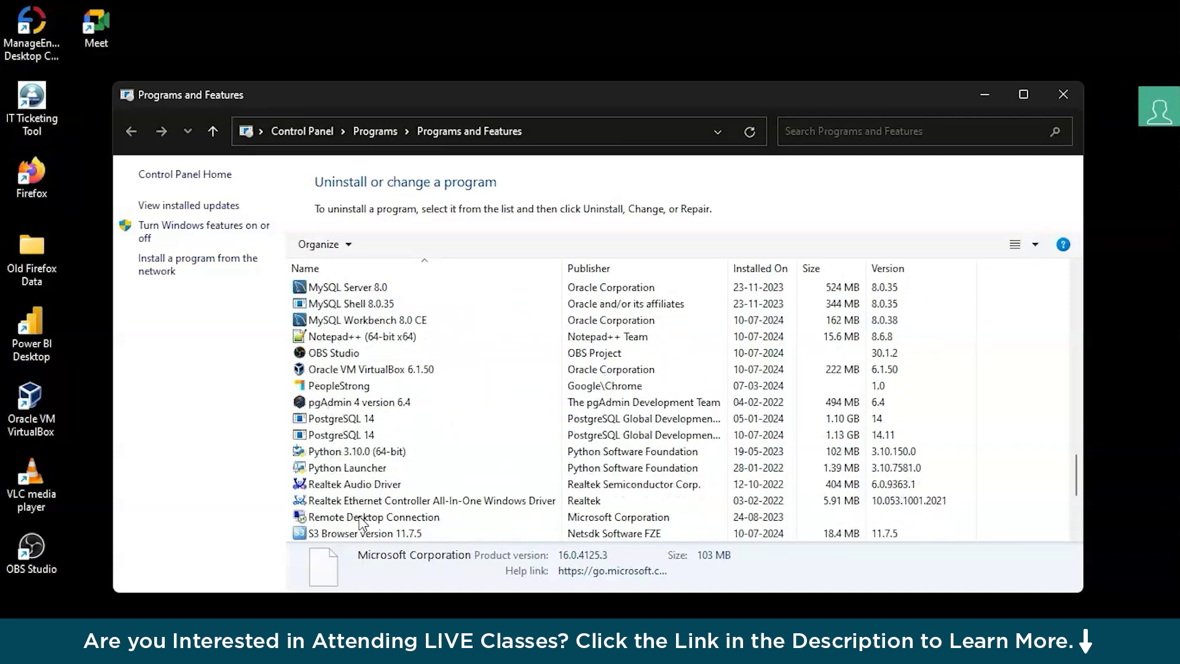
pyautogui.scroll(-1, 362, 524)
pyautogui.scroll(-1, 362, 524)
pyautogui.scroll(-1, 363, 523)
pyautogui.scroll(-1, 363, 525)
pyautogui.scroll(-2, 362, 524)
pyautogui.scroll(-1, 363, 524)
pyautogui.scroll(4, 362, 524)
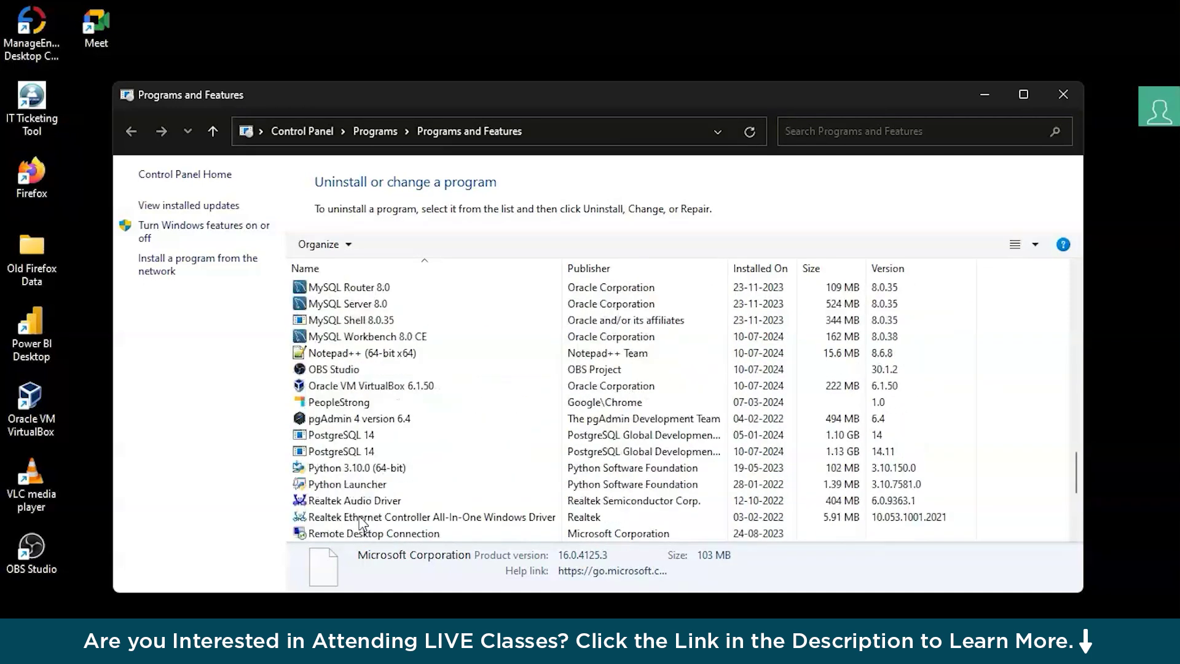
pyautogui.scroll(4, 362, 524)
pyautogui.scroll(2, 363, 524)
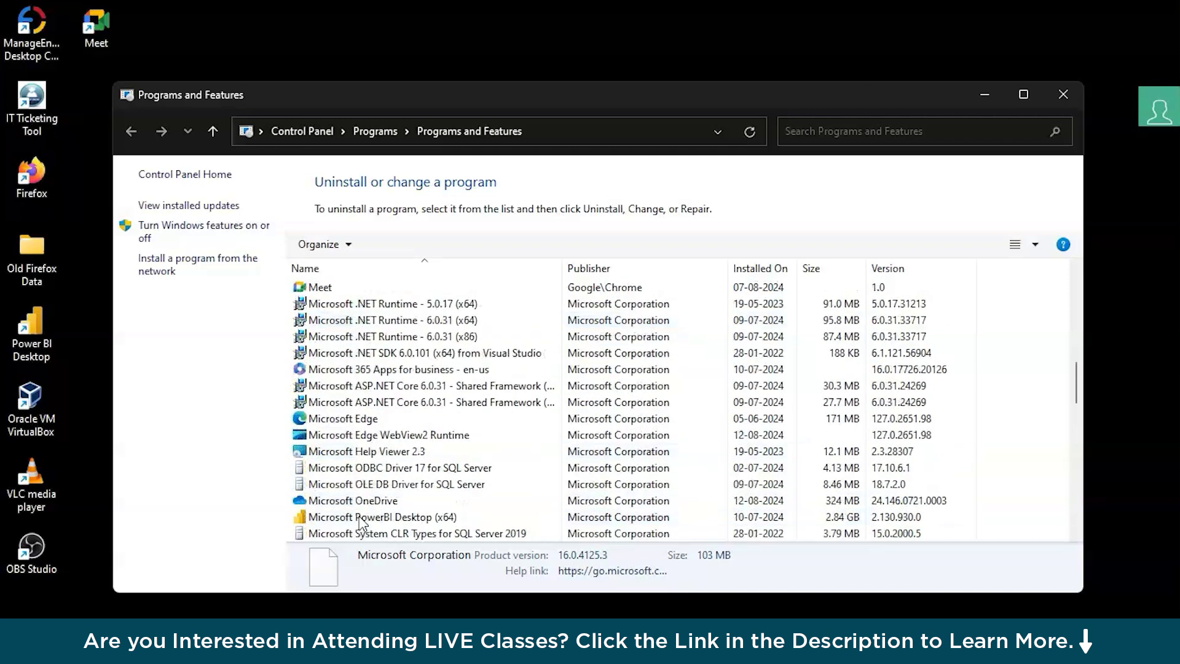
pyautogui.scroll(1, 362, 523)
pyautogui.scroll(2, 362, 524)
pyautogui.scroll(3, 363, 524)
pyautogui.scroll(3, 363, 525)
pyautogui.scroll(3, 362, 523)
pyautogui.scroll(3, 363, 524)
pyautogui.scroll(2, 362, 524)
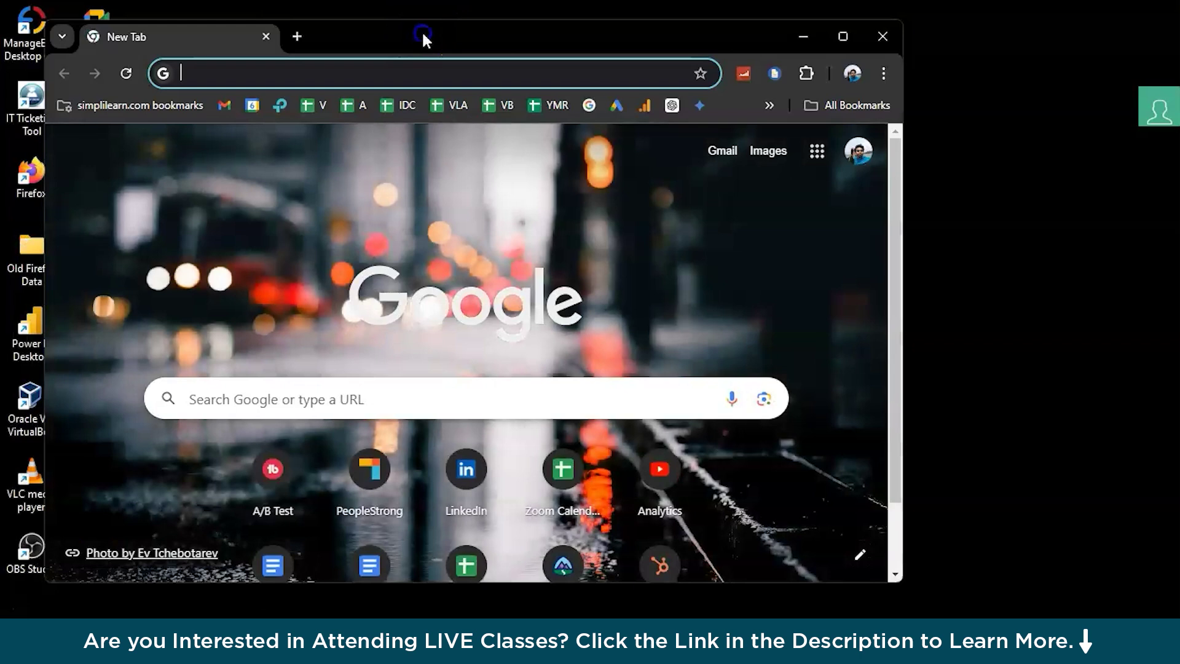
# Search Google for 'sql server download' and open Microsoft's SQL Server Downloads result
pyautogui.doubleClick(422, 31)
pyautogui.write('sql')
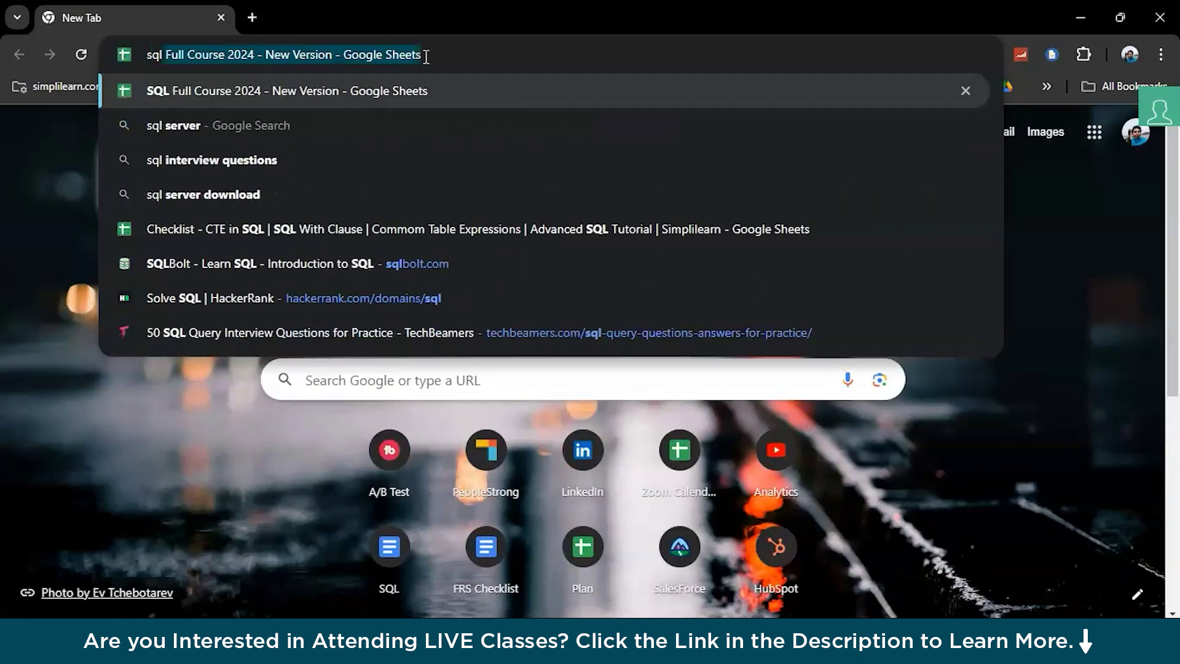
pyautogui.write(' server')
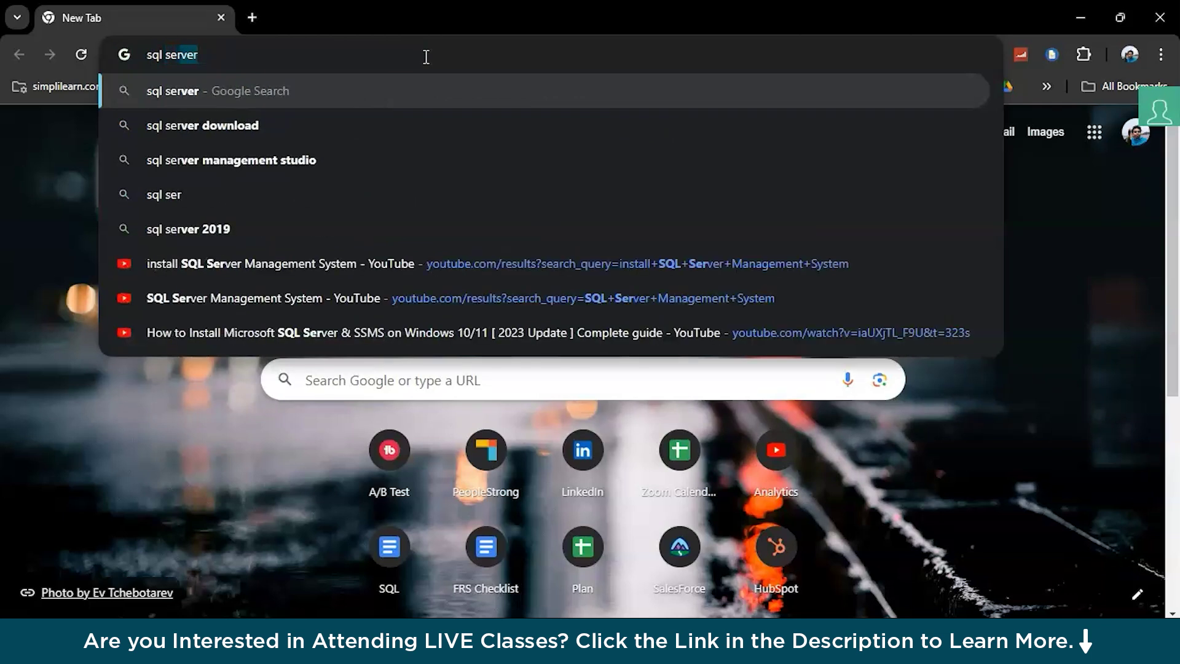
pyautogui.press('Down')
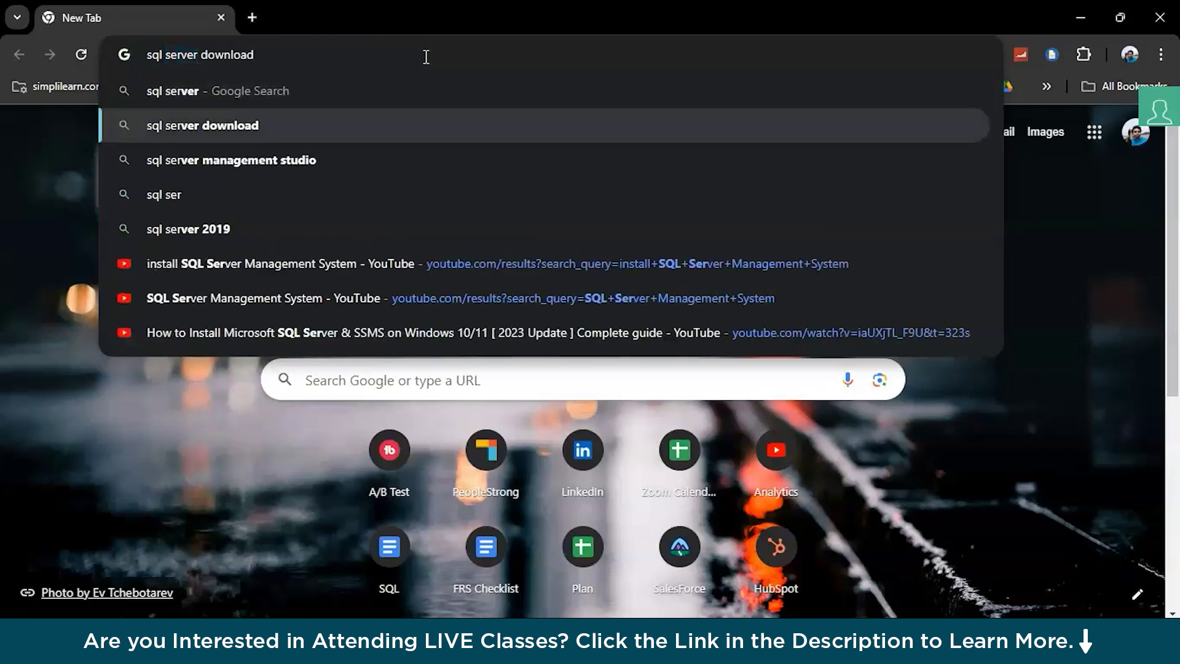
pyautogui.press('Return')
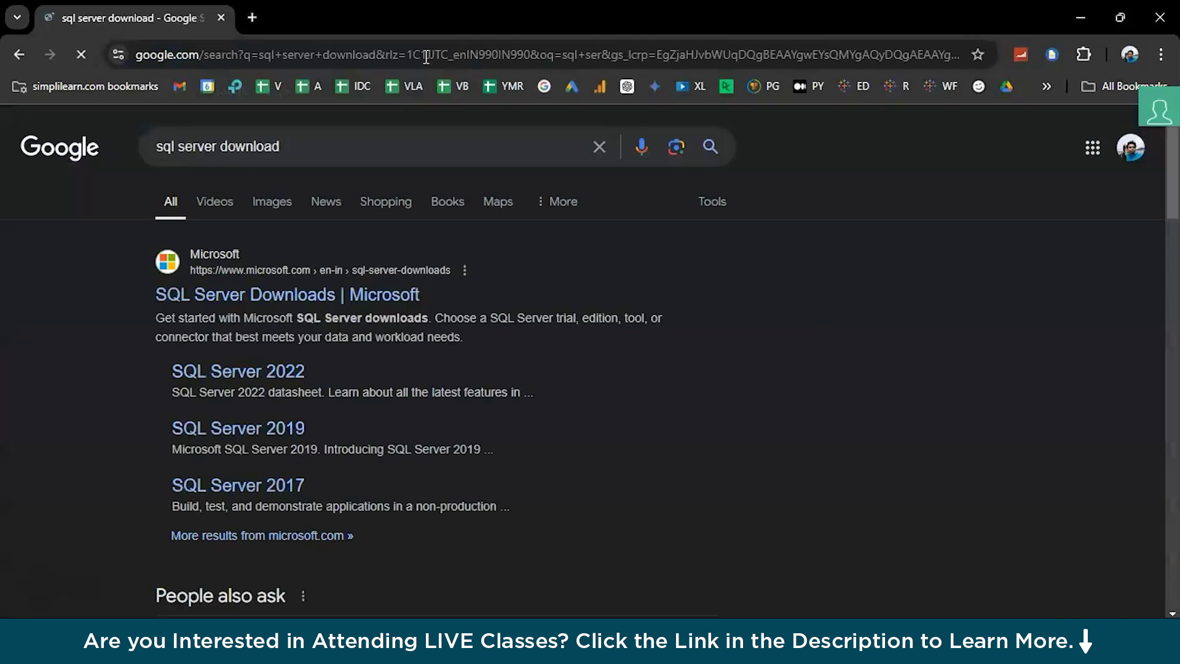
pyautogui.click(336, 297)
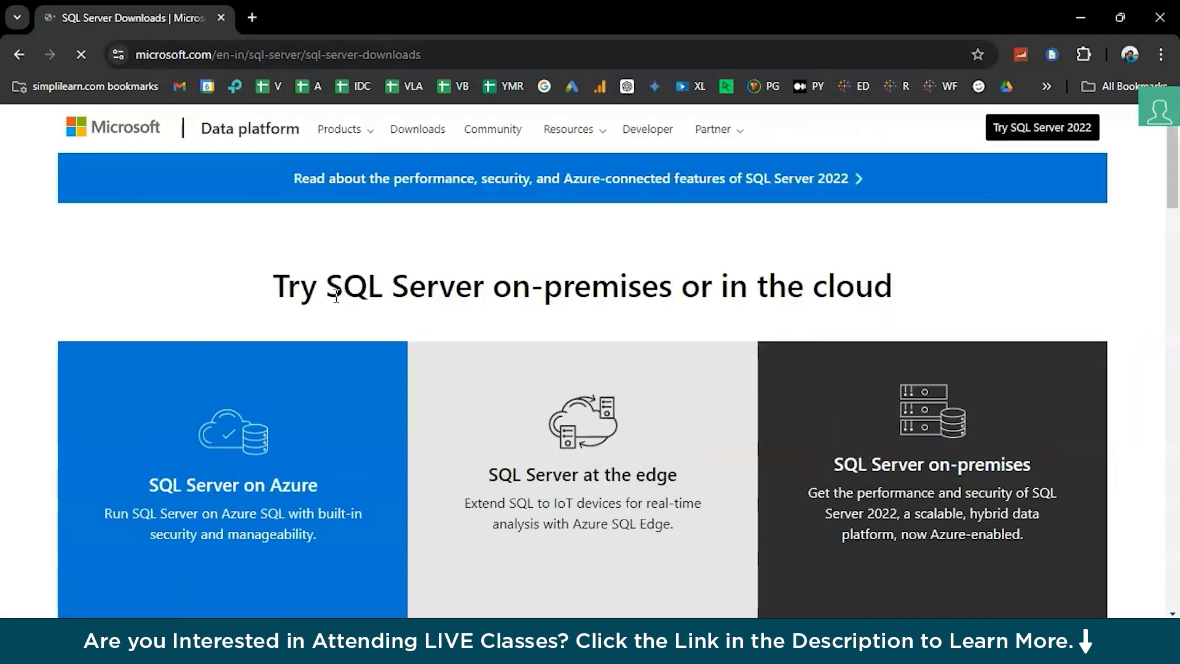
# Download the SQL Server 2022 Express installer with Download now under Express
pyautogui.click(524, 282)
pyautogui.scroll(-2, 524, 281)
pyautogui.scroll(-2, 553, 416)
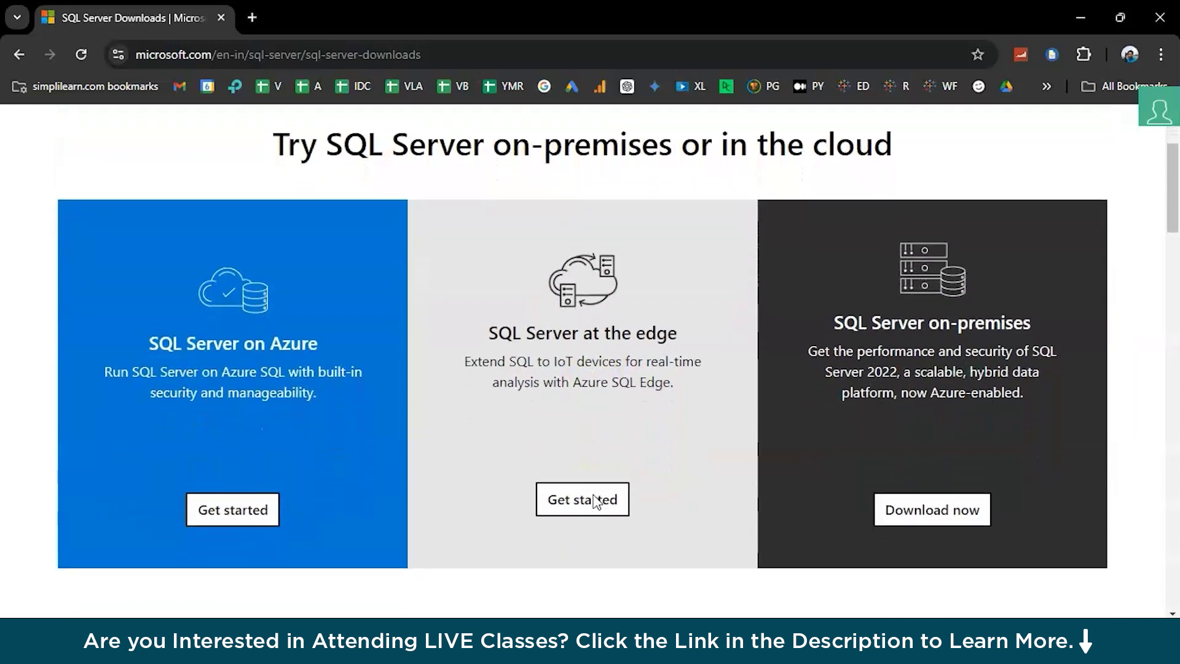
pyautogui.scroll(-1, 596, 501)
pyautogui.scroll(-1, 596, 501)
pyautogui.scroll(-1, 595, 501)
pyautogui.scroll(-2, 596, 501)
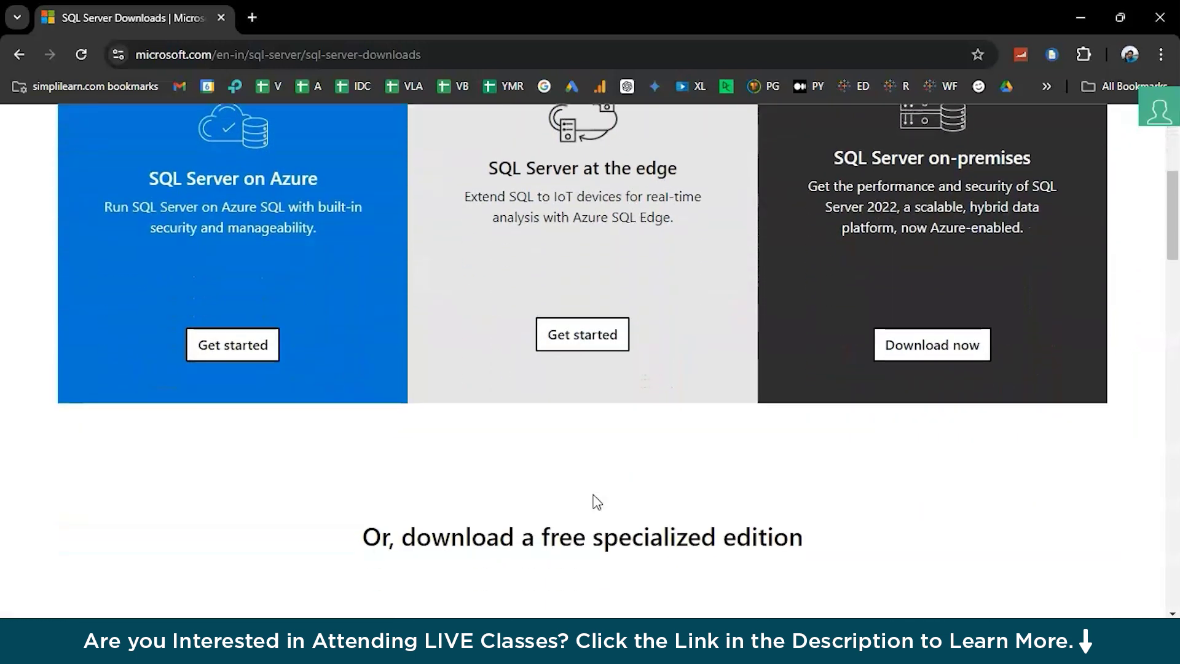
pyautogui.scroll(-2, 596, 500)
pyautogui.scroll(-2, 596, 500)
pyautogui.scroll(-1, 595, 500)
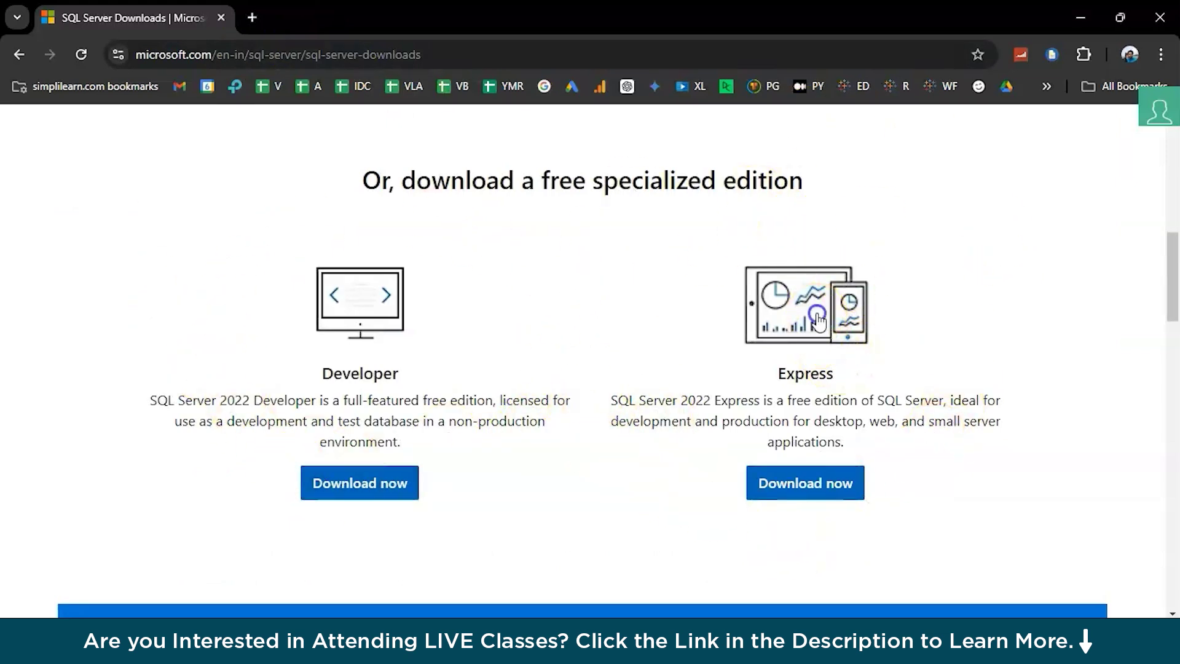
pyautogui.click(819, 318)
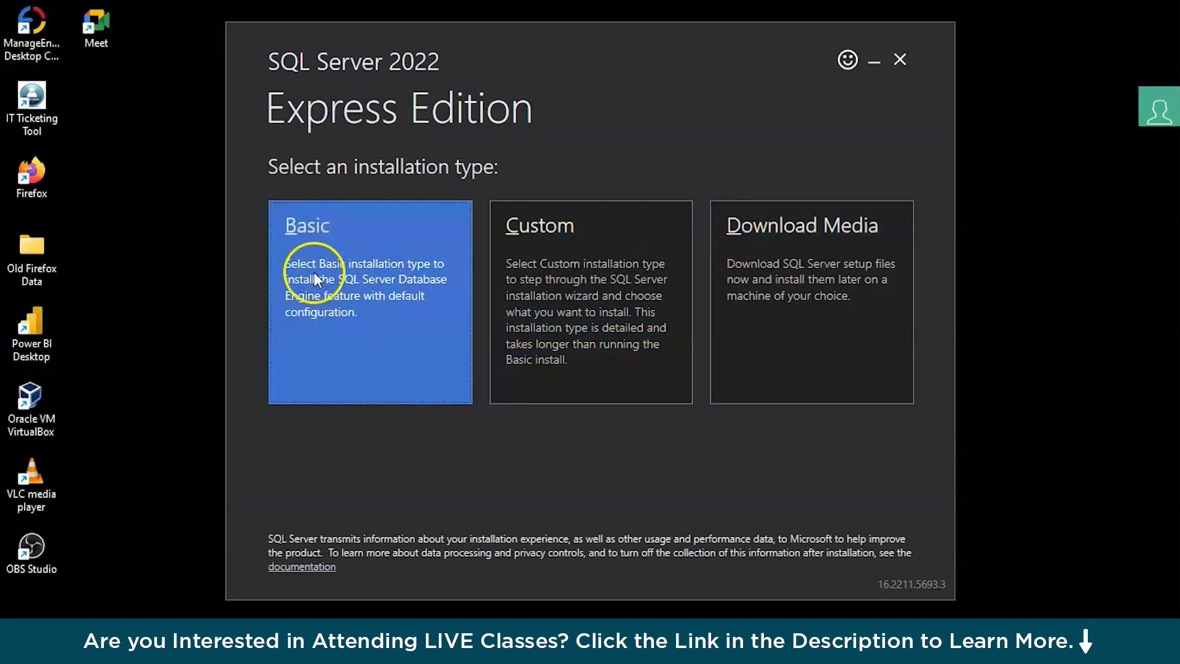
# Choose the Basic install type, accept the license, and install to the default location
pyautogui.click(314, 273)
pyautogui.scroll(-10, 343, 403)
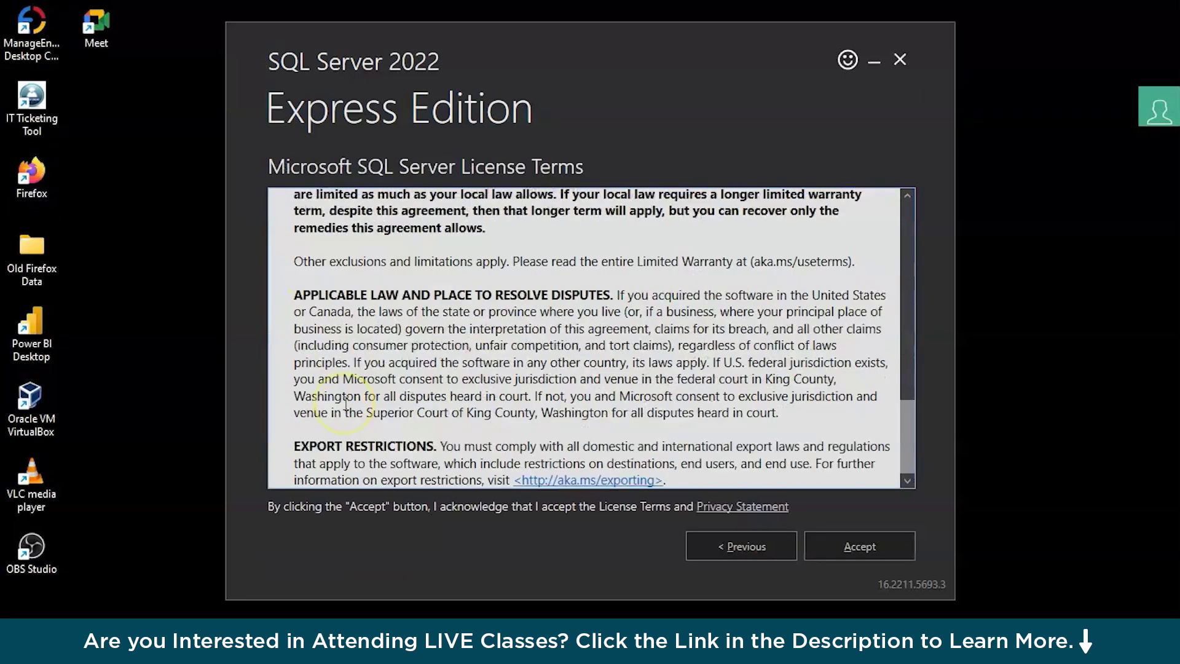
pyautogui.click(820, 539)
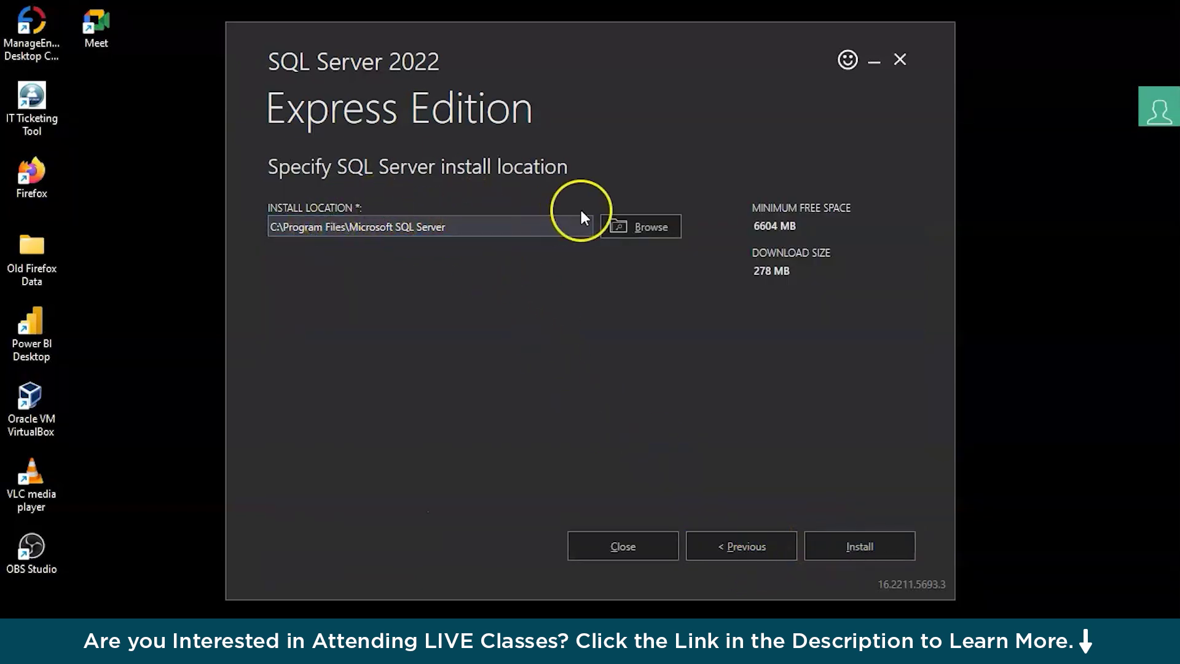
pyautogui.click(636, 226)
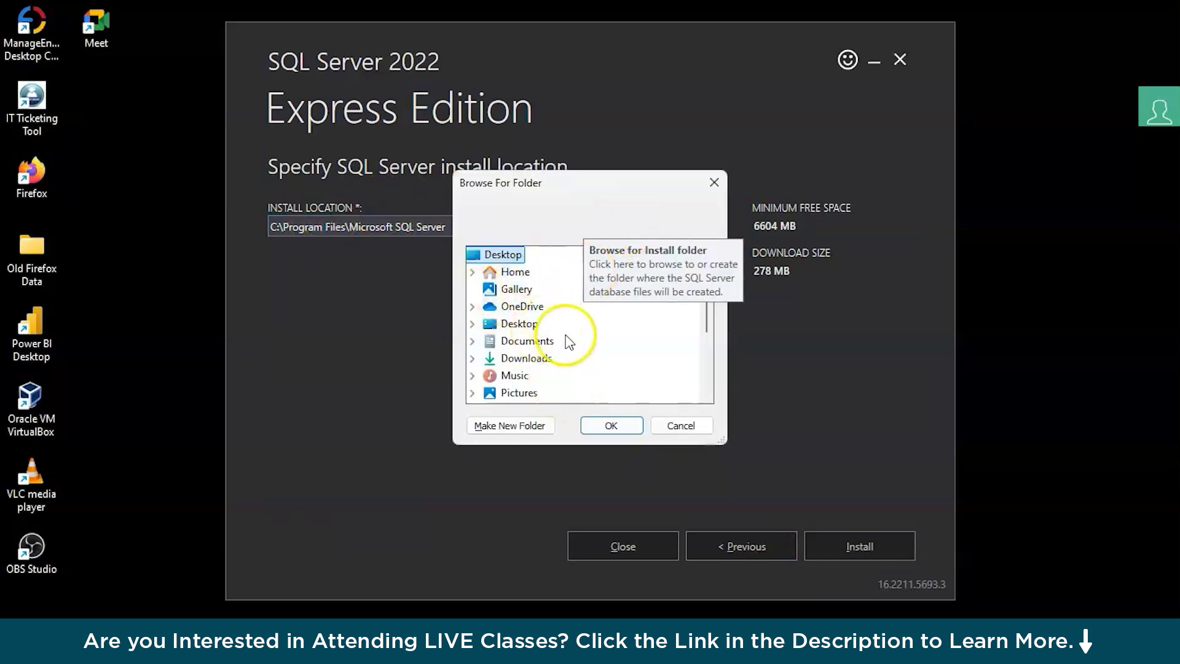
pyautogui.click(683, 426)
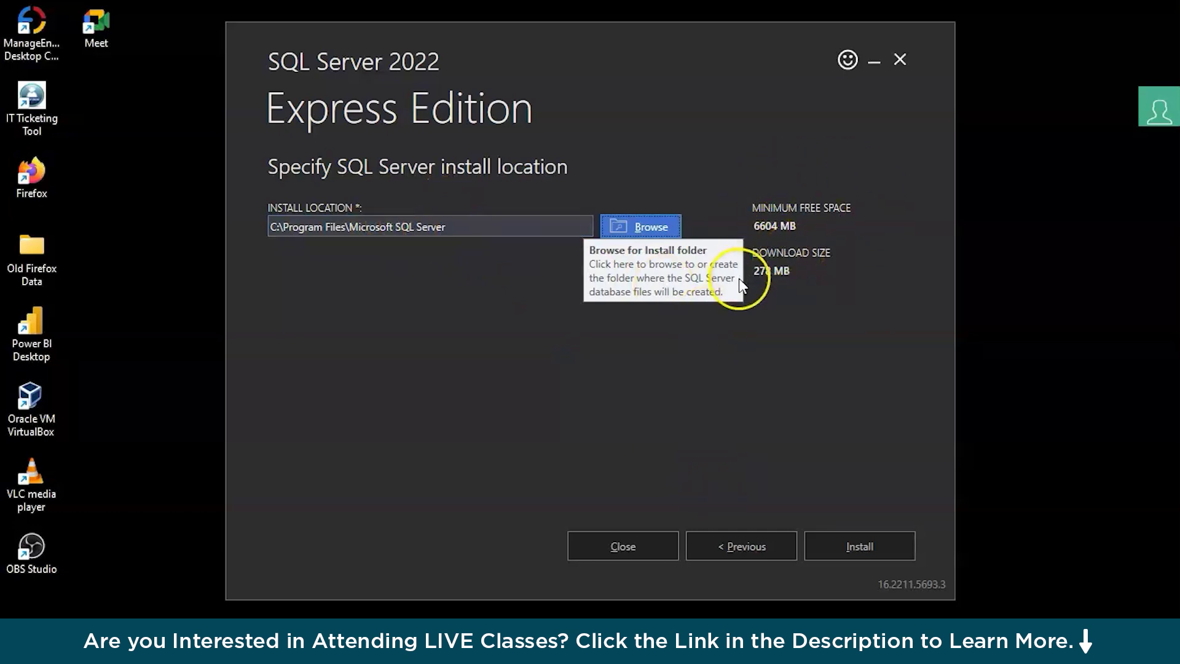
pyautogui.click(844, 531)
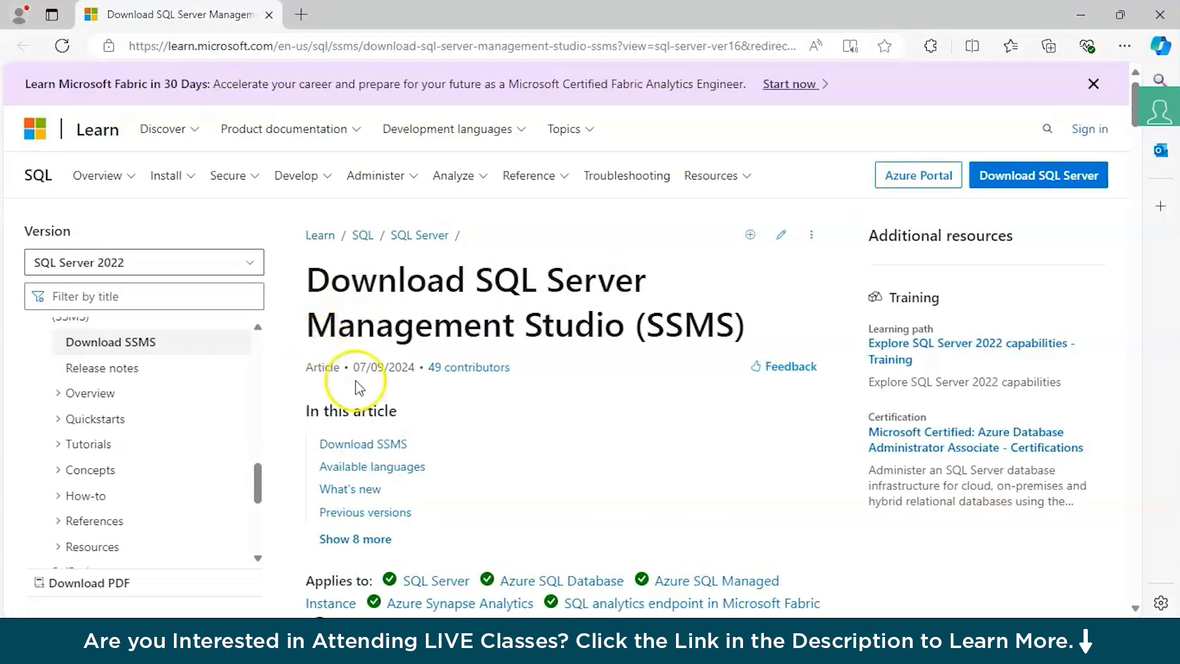
pyautogui.scroll(-3, 491, 434)
pyautogui.scroll(-2, 490, 433)
pyautogui.scroll(-2, 490, 433)
pyautogui.scroll(-1, 491, 434)
pyautogui.scroll(-2, 492, 434)
pyautogui.scroll(-1, 490, 435)
pyautogui.scroll(-1, 491, 433)
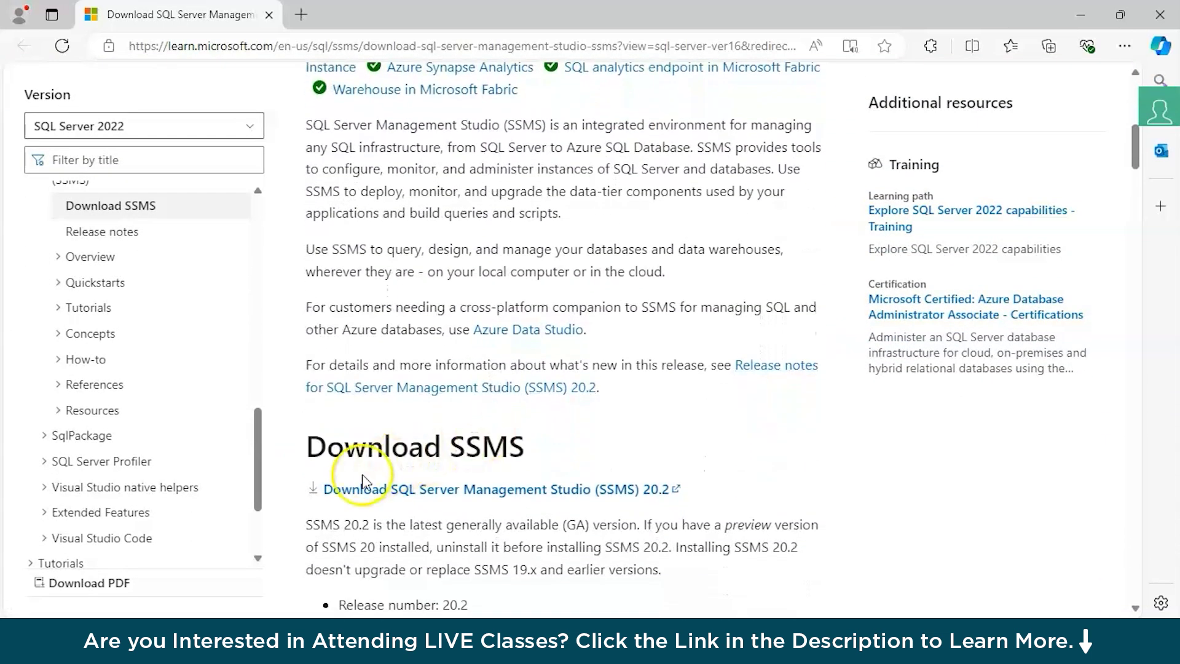
# Download SSMS 20.2 and check its progress in Edge's downloads panel
pyautogui.click(489, 490)
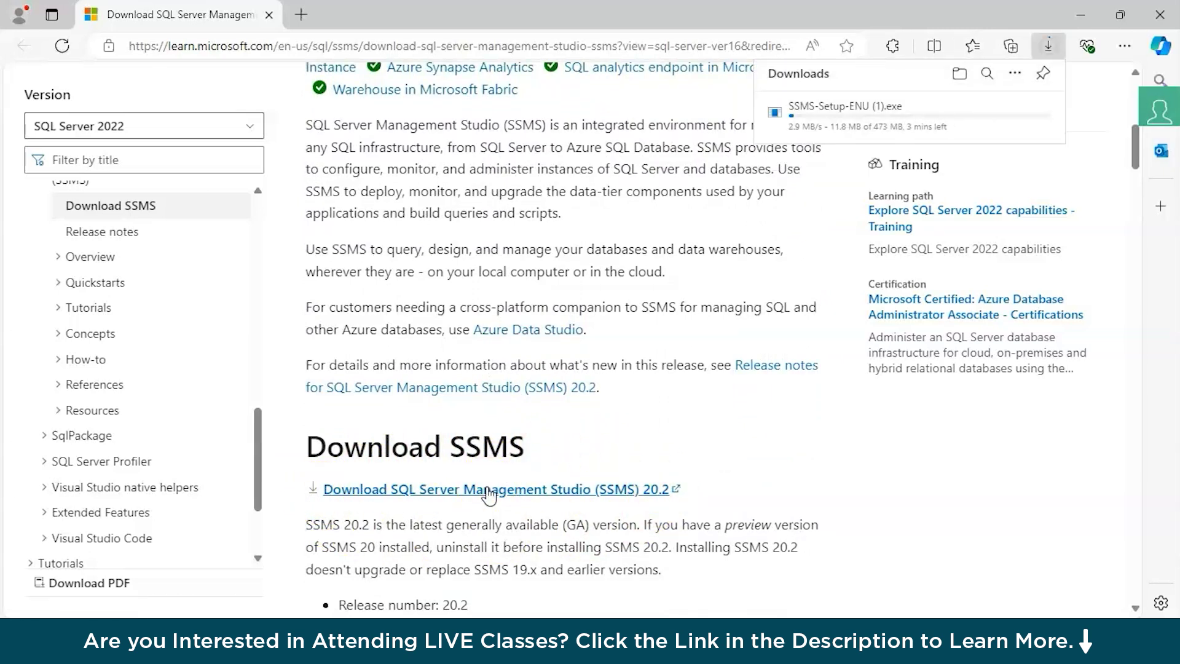
pyautogui.click(1081, 13)
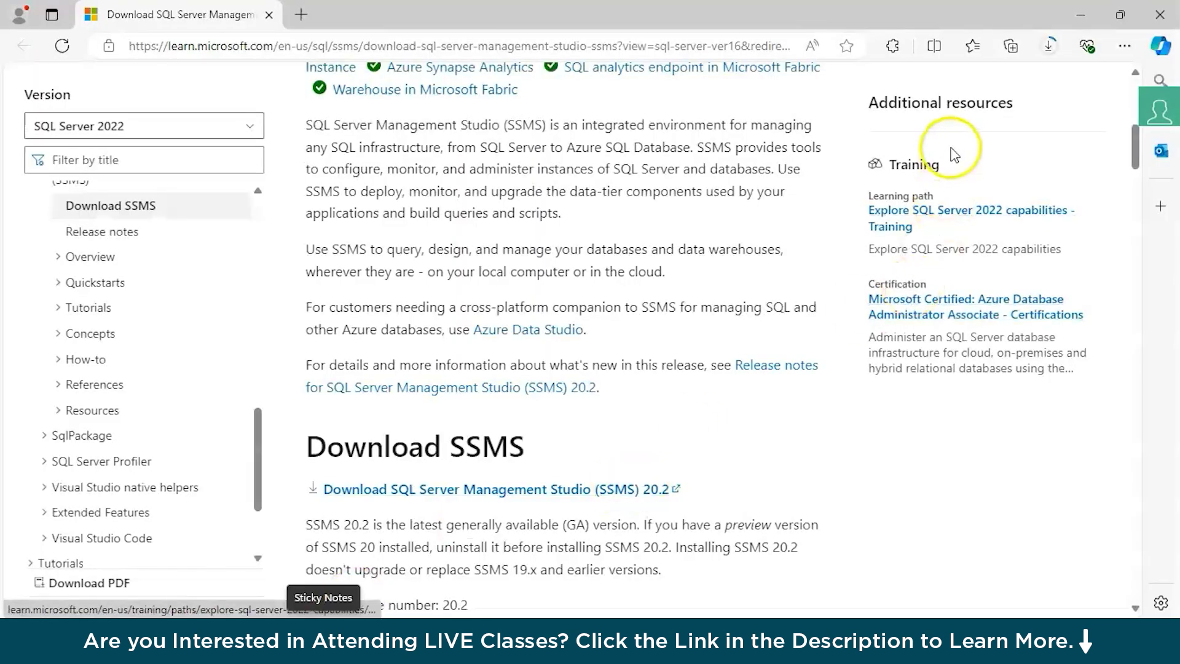
pyautogui.click(1050, 47)
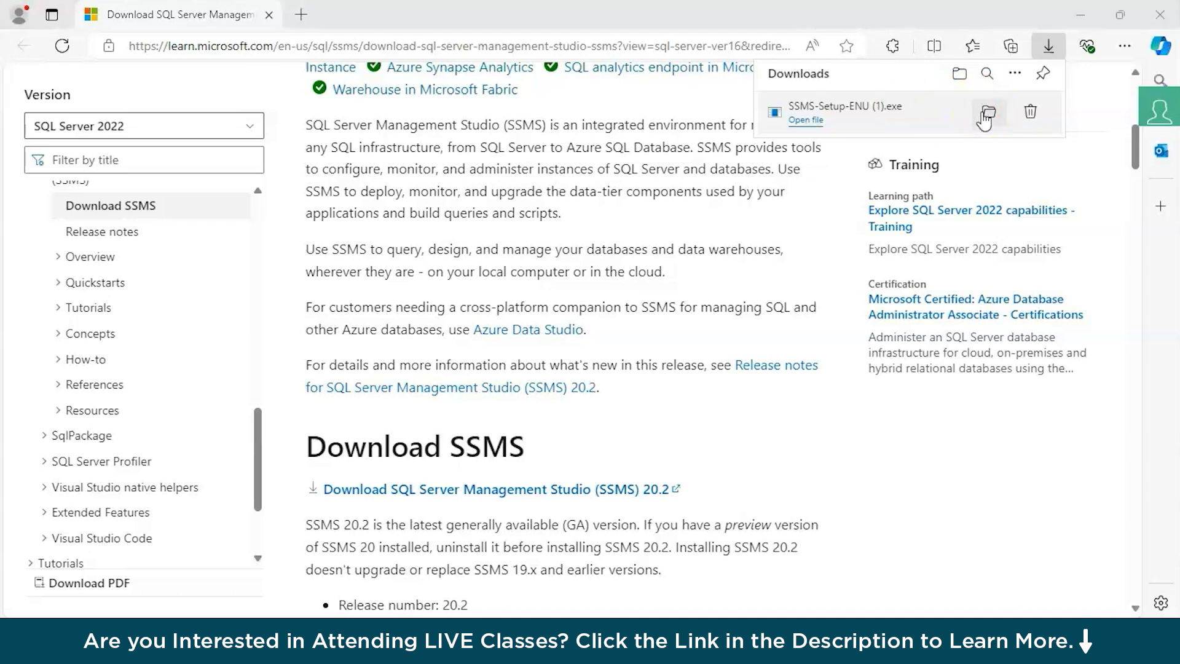
# Run SSMS-Setup-ENU (1).exe, install SSMS 20.2 in the default folder, then close setup
pyautogui.click(846, 106)
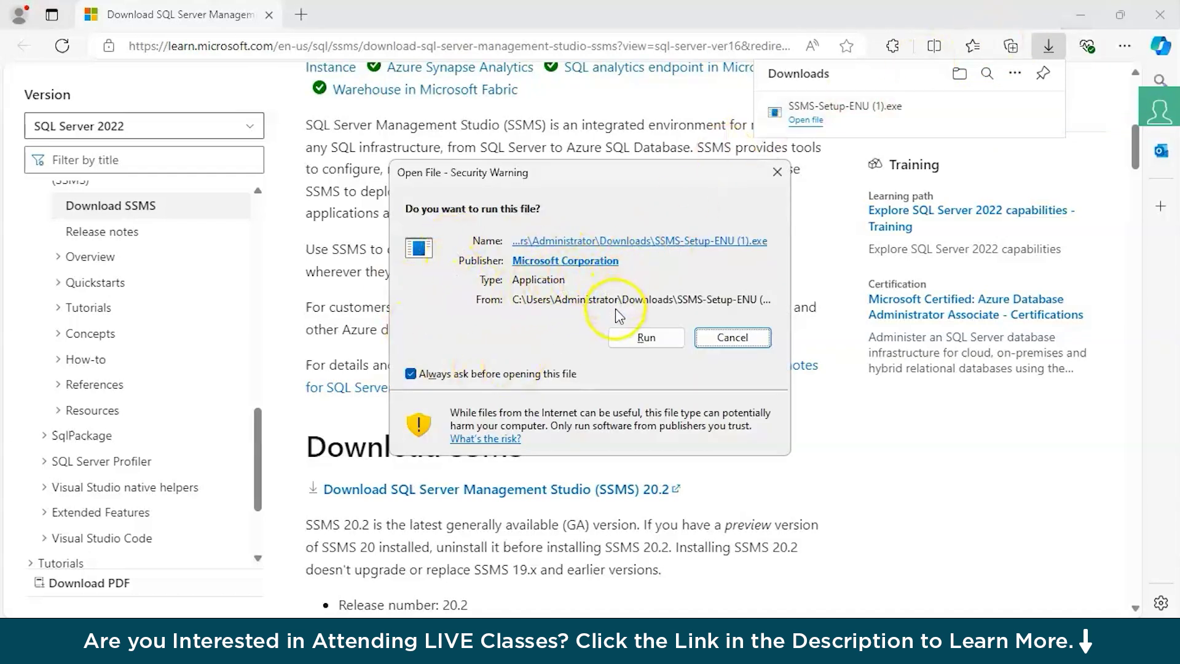
pyautogui.click(646, 338)
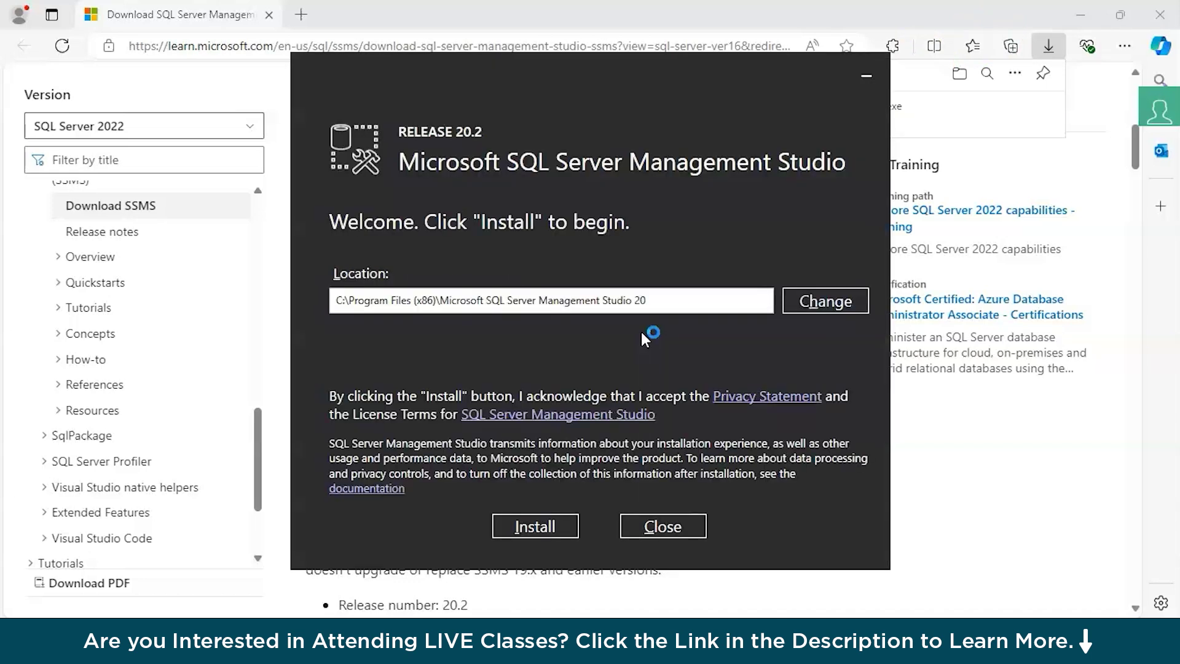
pyautogui.click(623, 300)
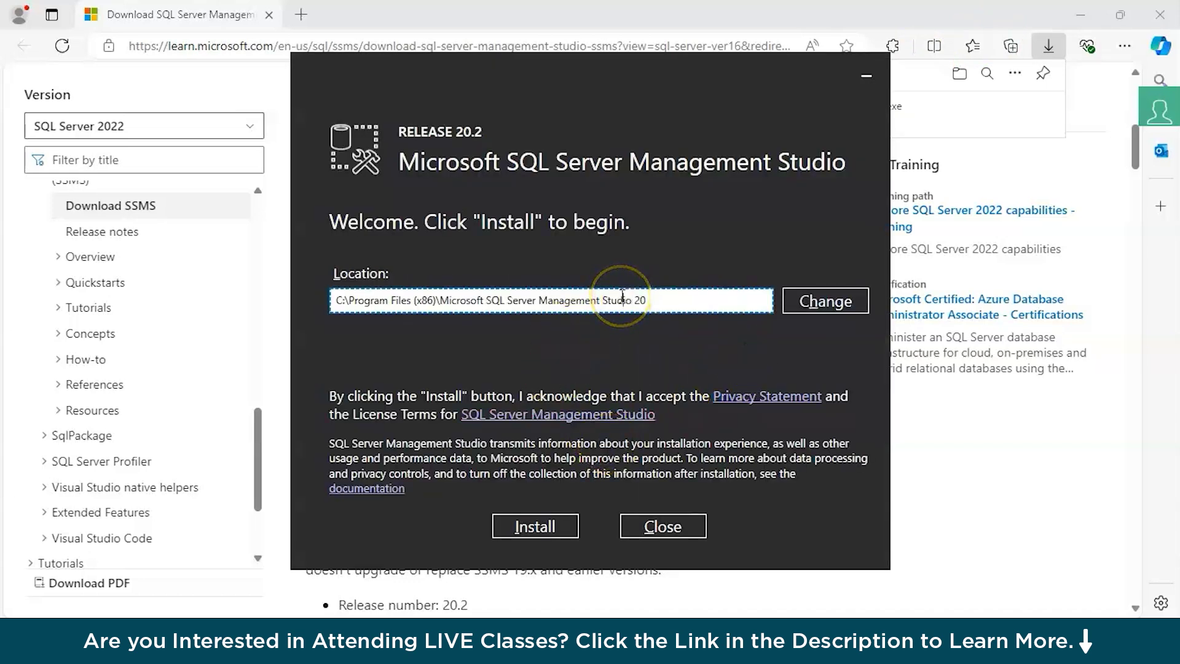
pyautogui.click(810, 302)
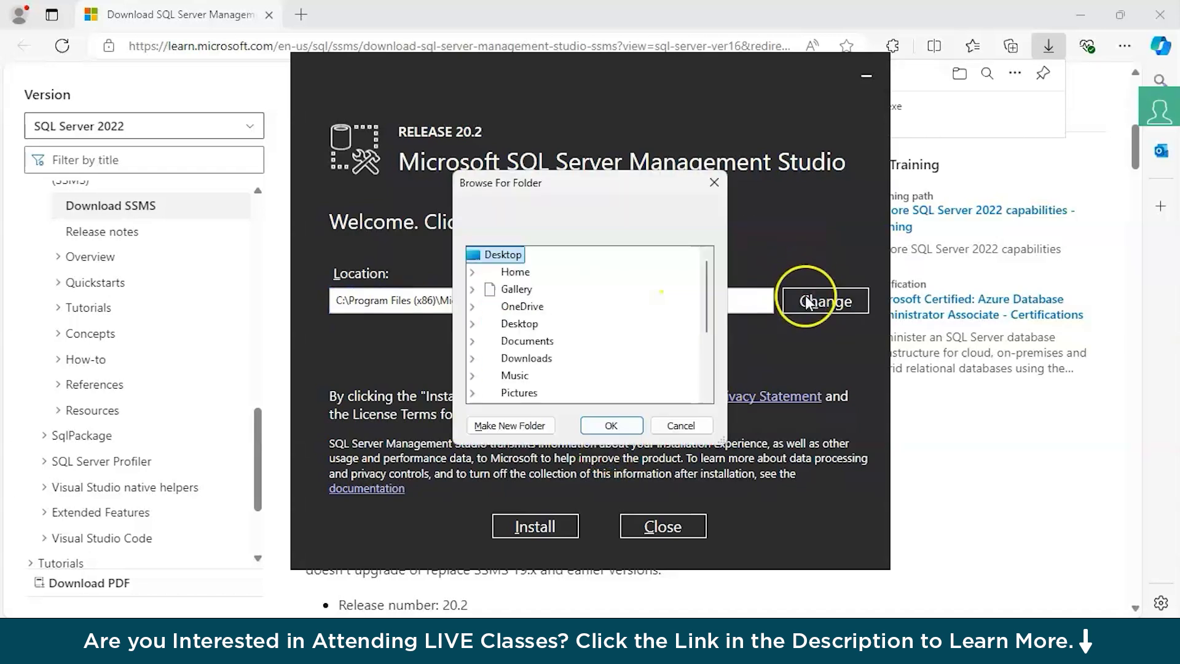
pyautogui.click(681, 425)
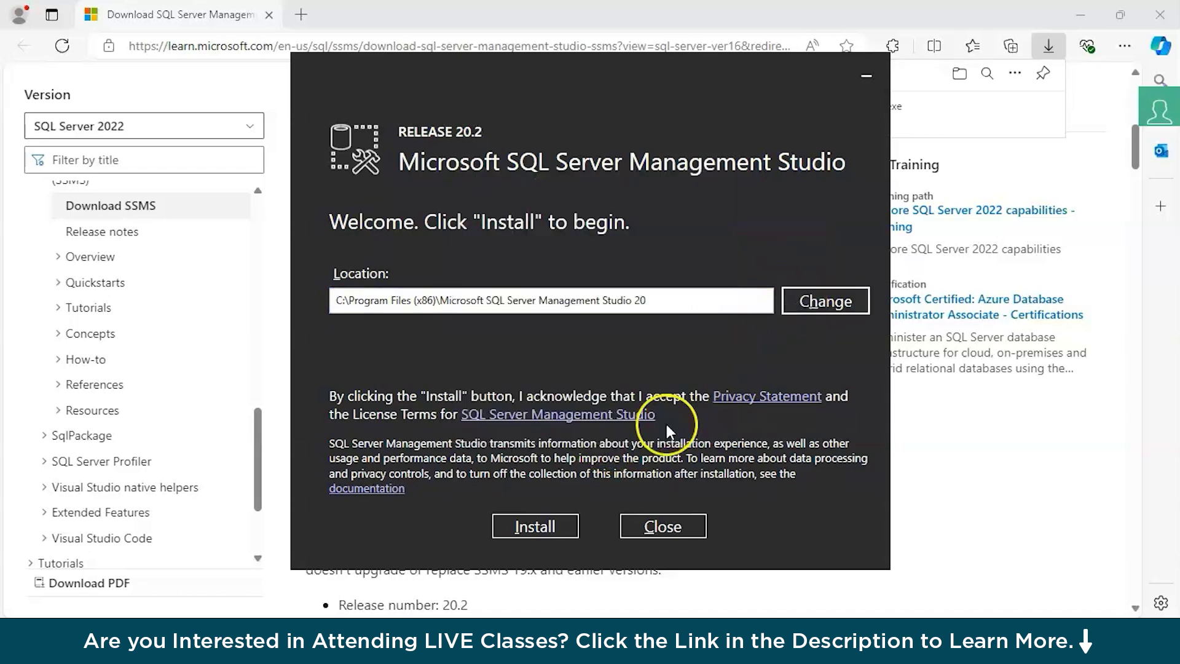
pyautogui.click(534, 522)
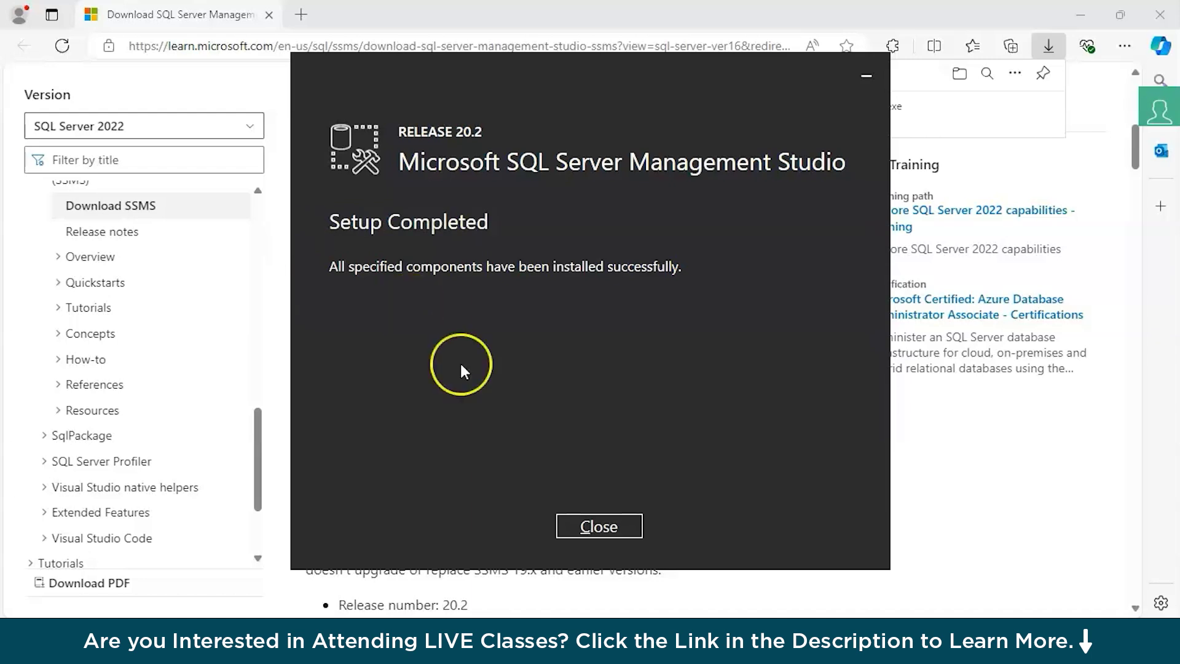
pyautogui.click(579, 525)
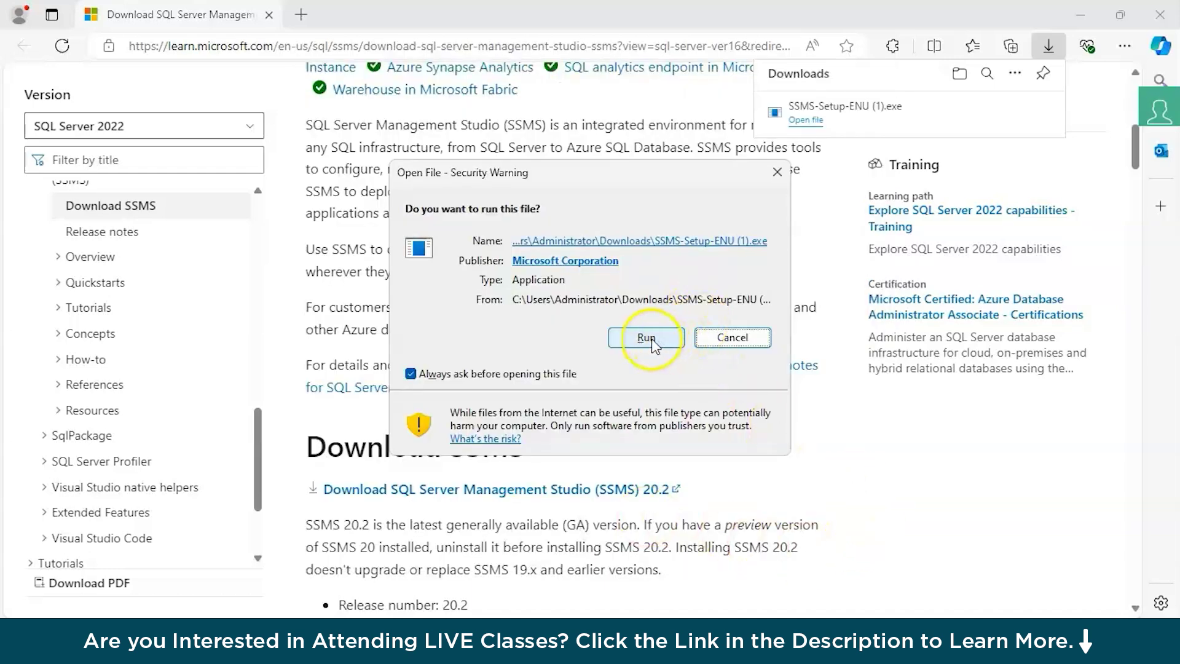
# Dismiss the security warning and launch SQL Server Management Studio 20 from Start search
pyautogui.click(778, 176)
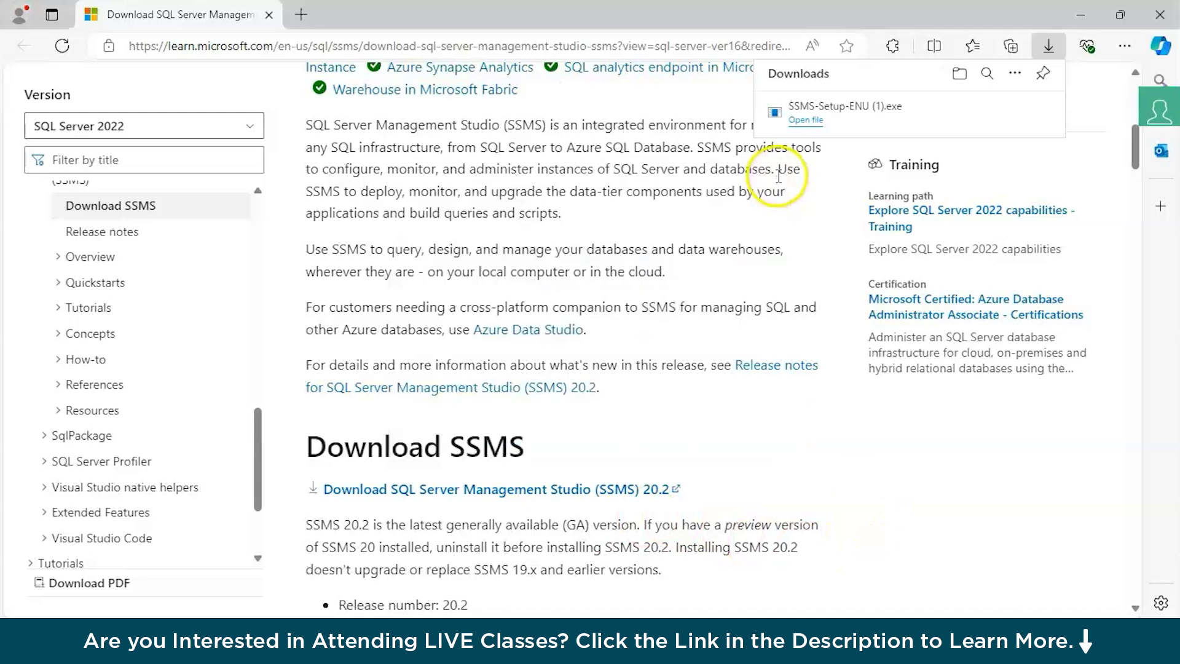
pyautogui.press('super')
pyautogui.write('ssms')
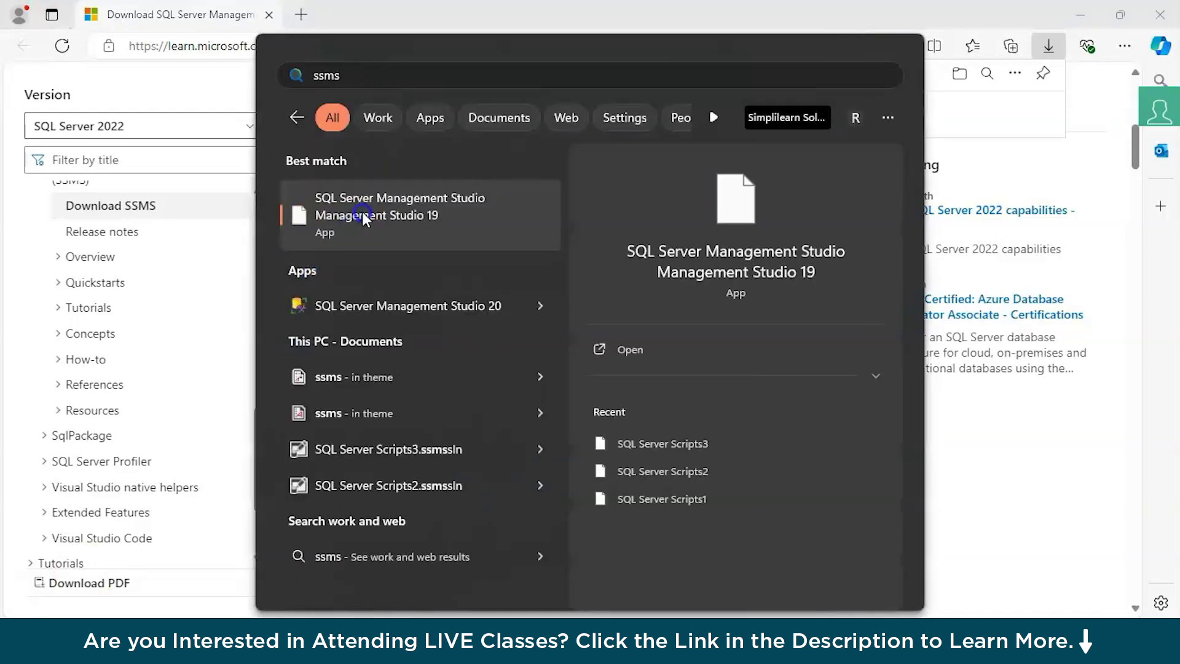
pyautogui.click(355, 297)
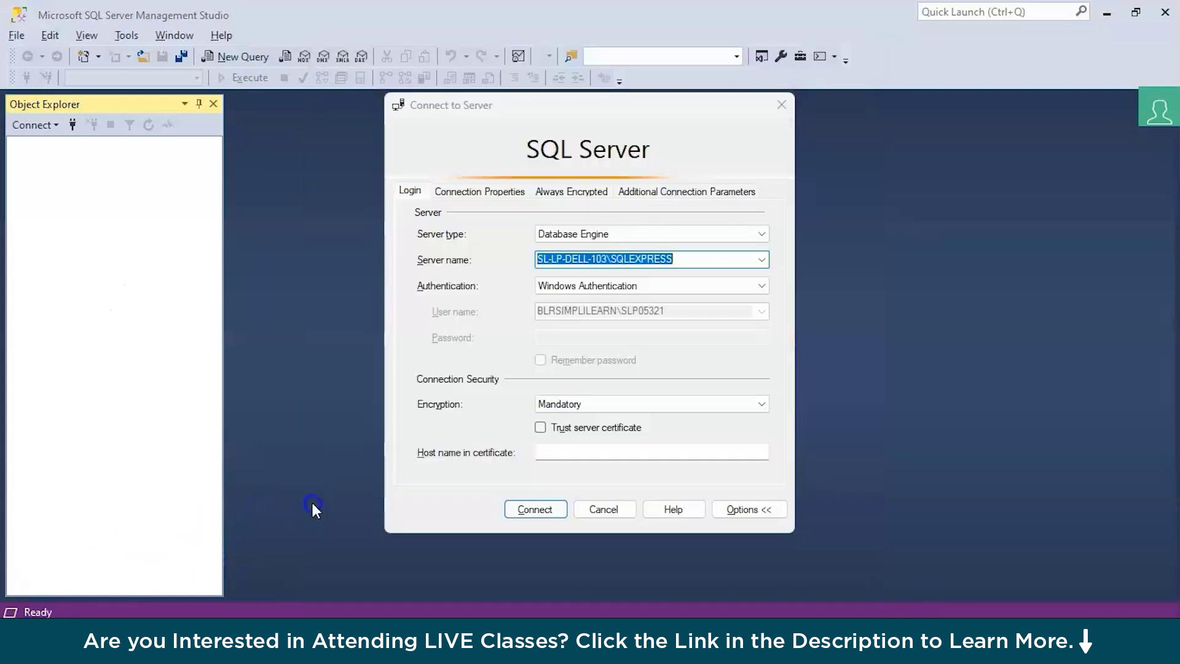
# Keep Database Engine as server type and Windows Authentication in Connect to Server
pyautogui.click(546, 230)
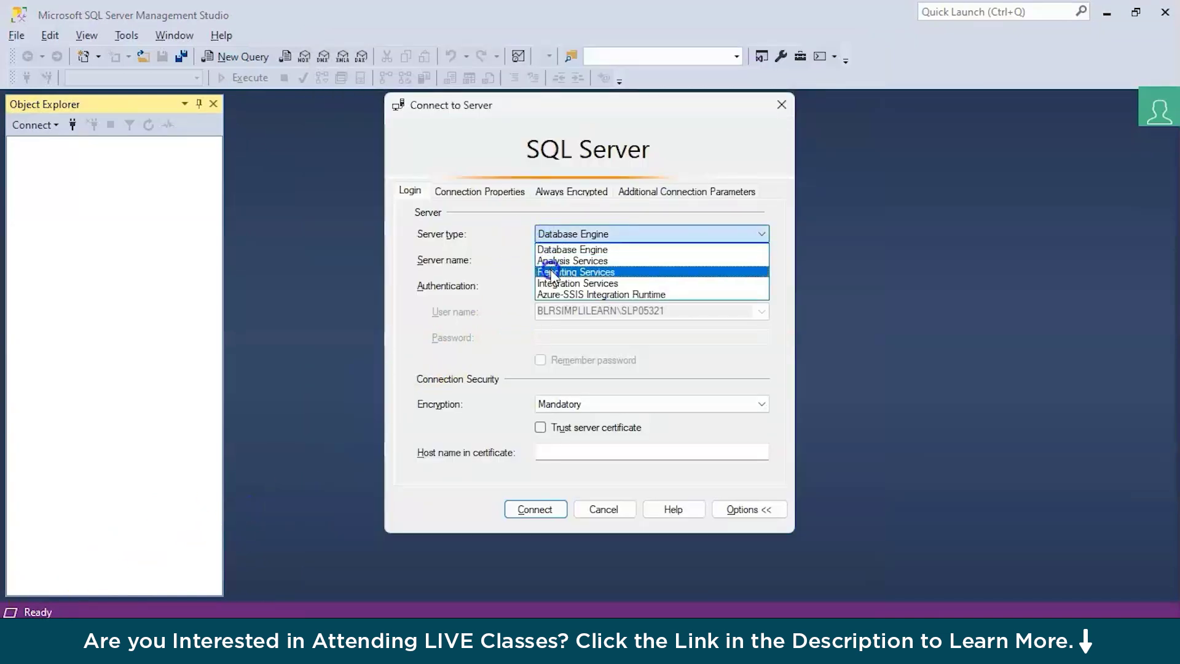
pyautogui.click(485, 306)
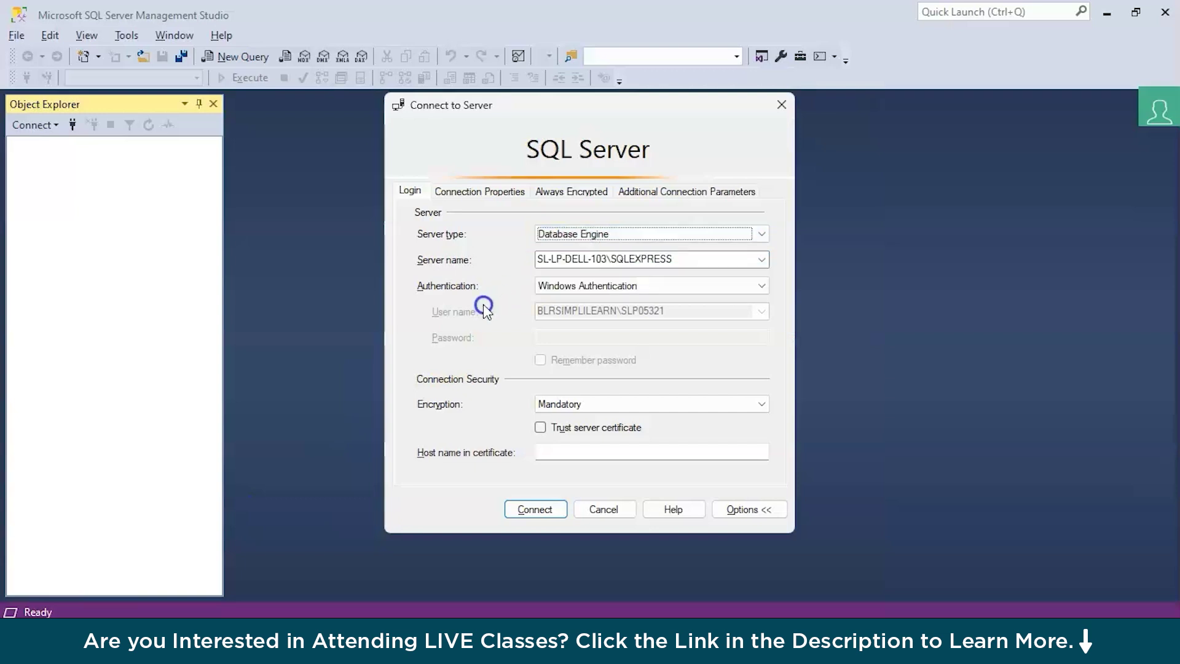
pyautogui.click(558, 286)
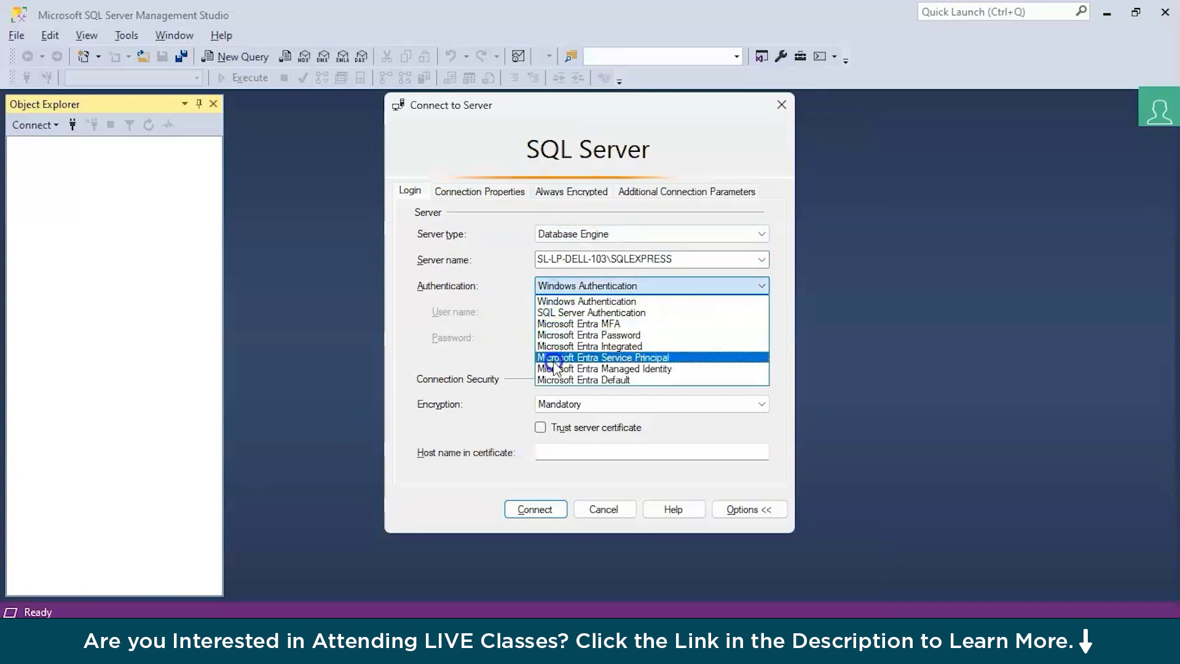
pyautogui.click(563, 303)
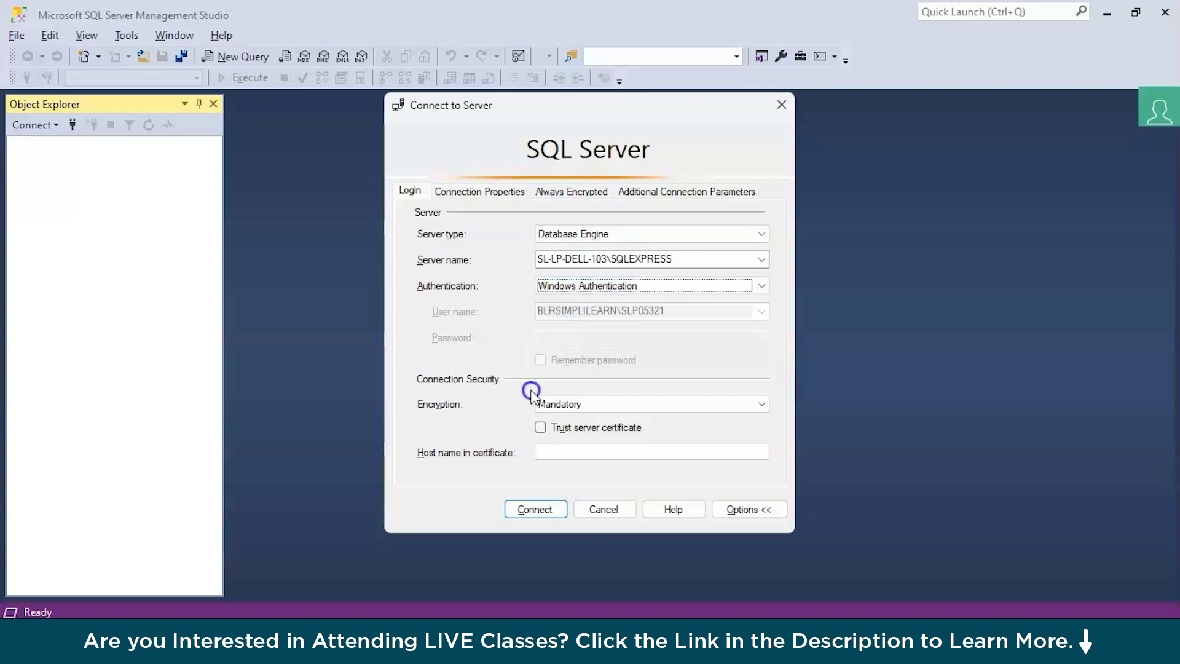
pyautogui.click(556, 404)
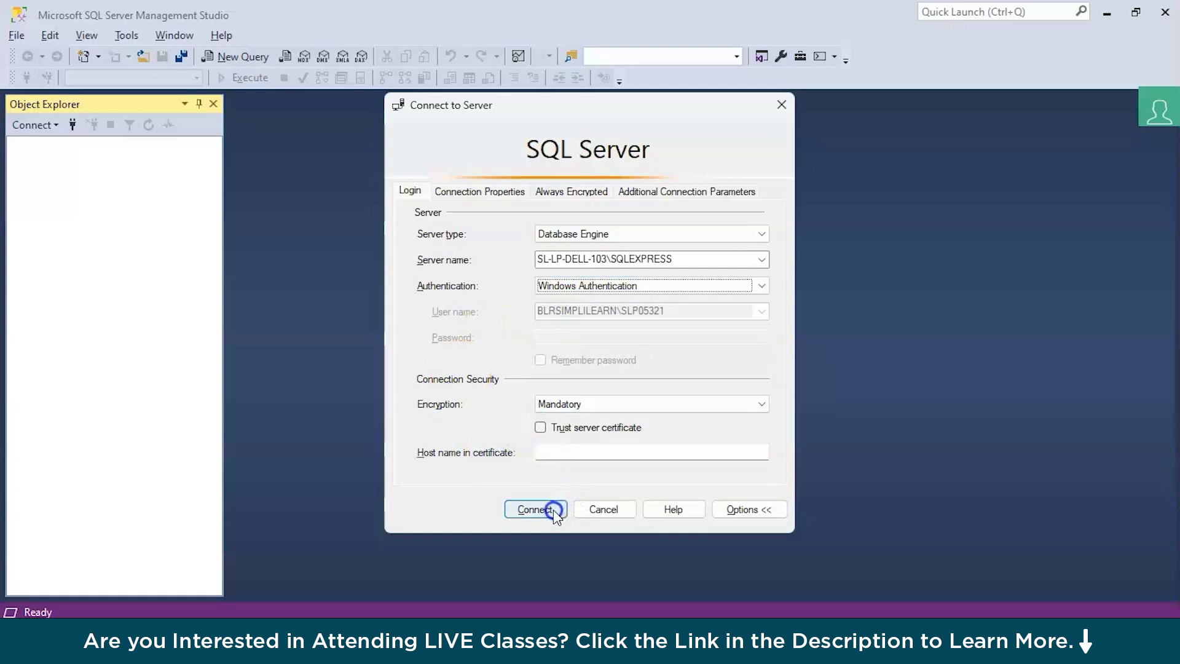
# Connect to SL-LP-DELL-103\SQLEXPRESS, which fails with an untrusted certificate chain error
pyautogui.click(687, 235)
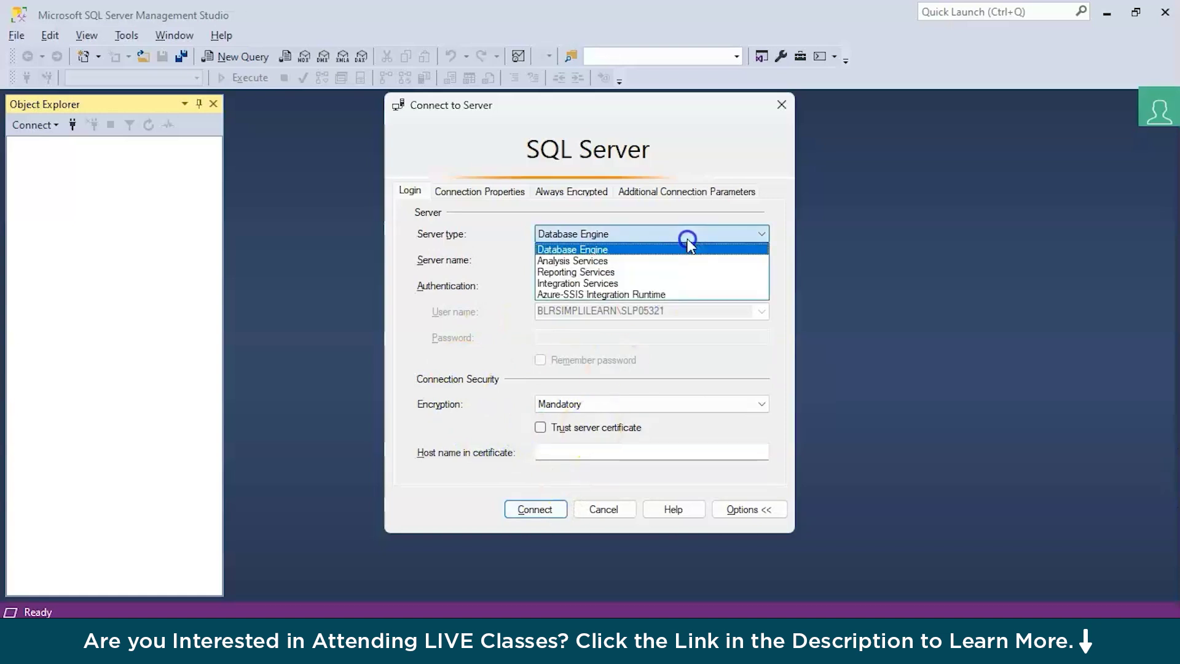
pyautogui.click(438, 496)
pyautogui.click(536, 509)
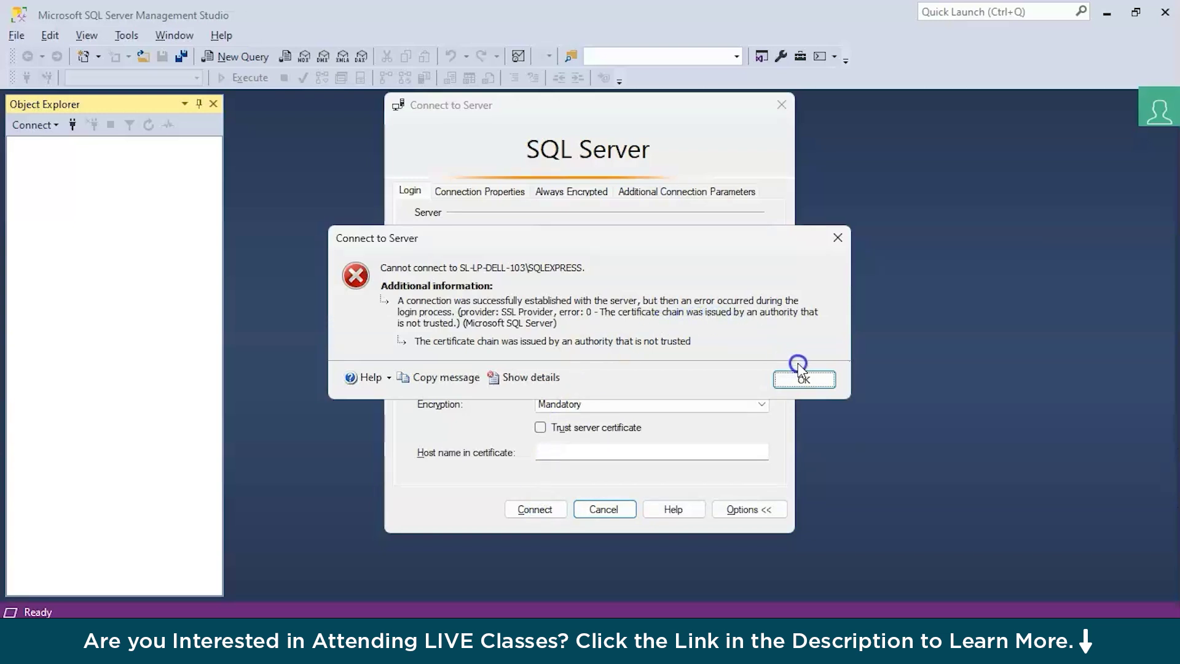
# Retry connecting with the same SL-LP-DELL-103\SQLEXPRESS server name, then dismiss the repeated certificate error
pyautogui.click(800, 379)
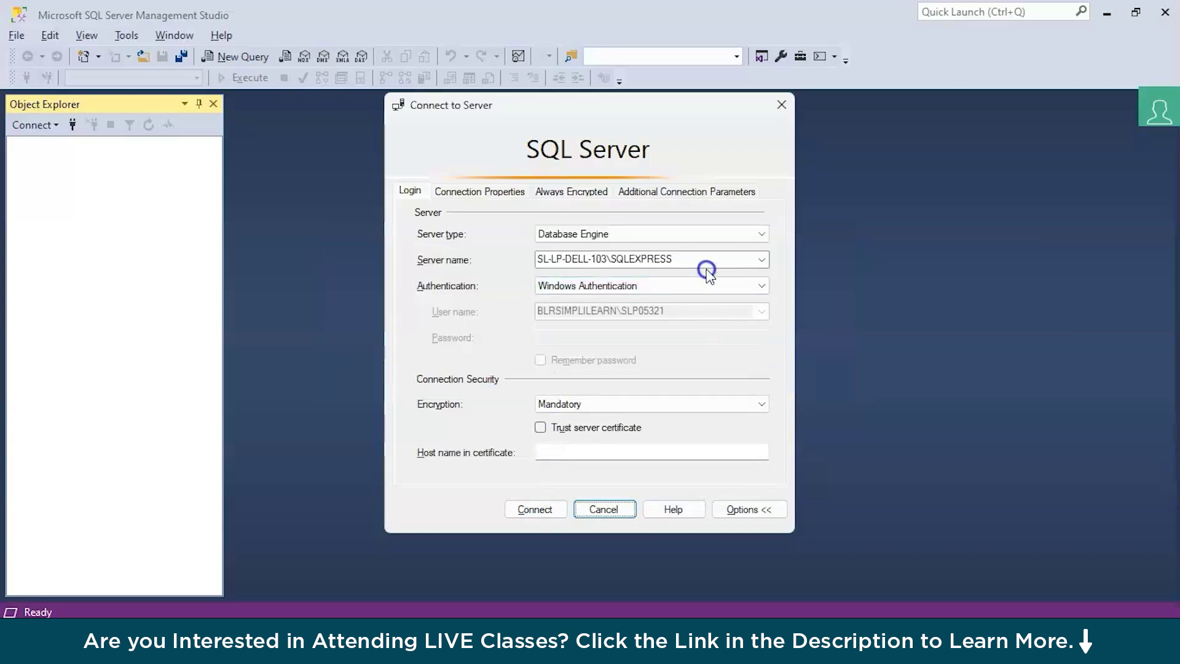
pyautogui.click(709, 266)
pyautogui.click(760, 260)
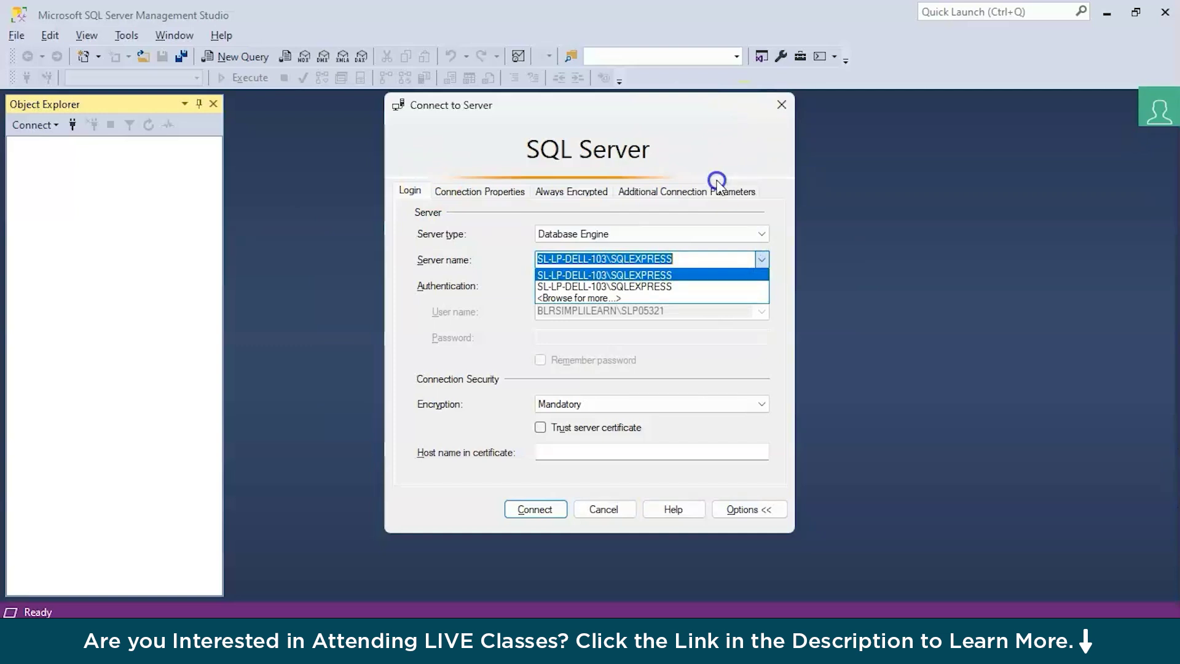
pyautogui.click(669, 286)
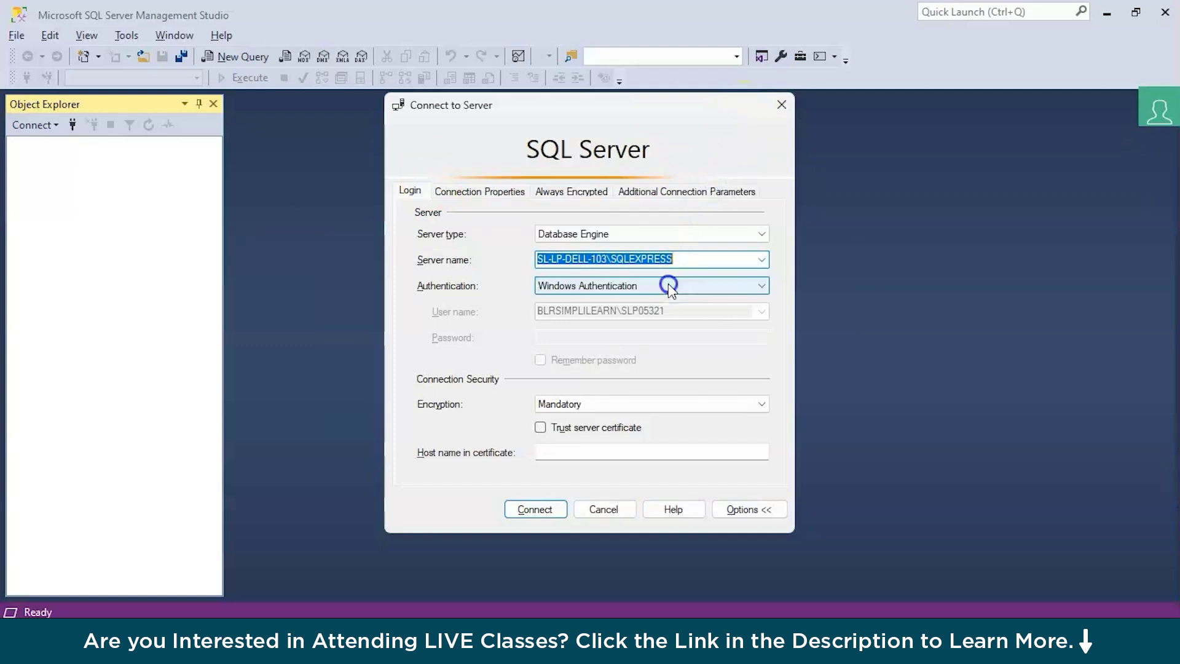
pyautogui.click(535, 509)
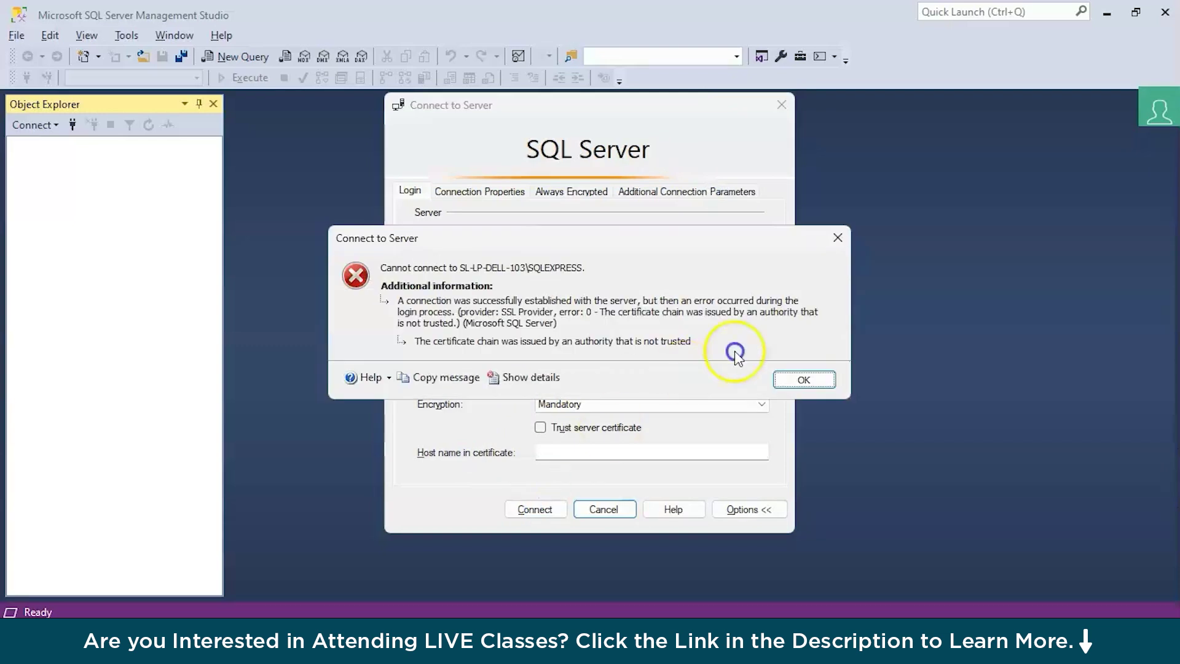
pyautogui.click(803, 379)
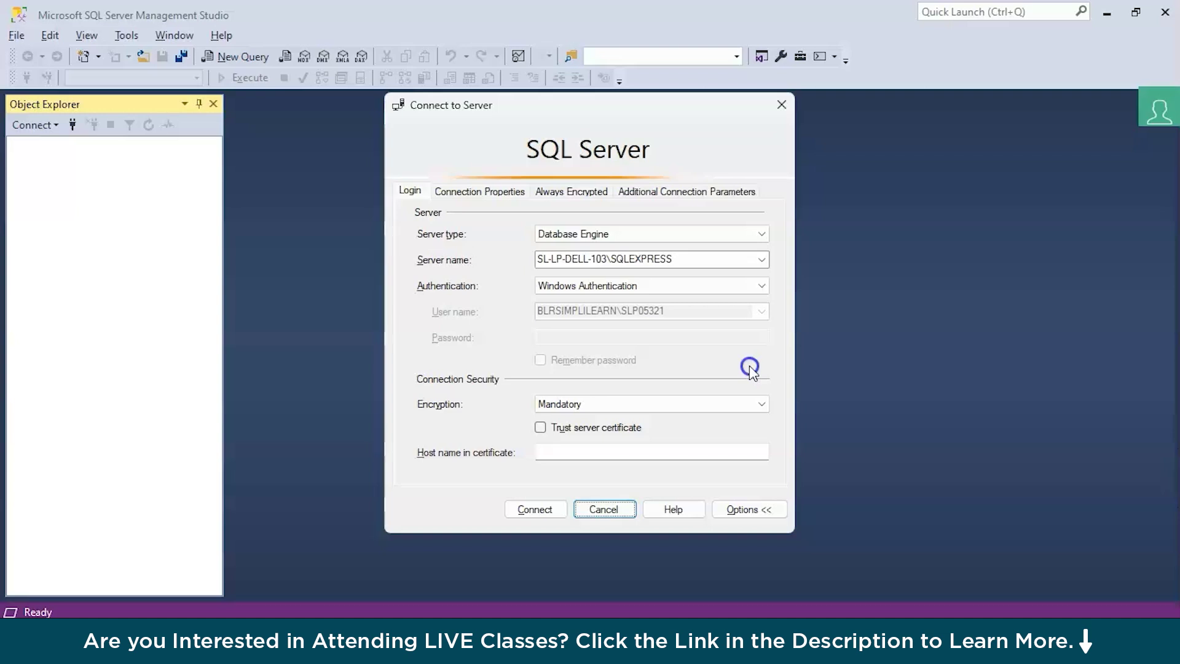
# Cancel the connection dialog and open a new Database Engine query, SQLQuery1.sql, left unconnected
pyautogui.click(604, 509)
pyautogui.click(20, 36)
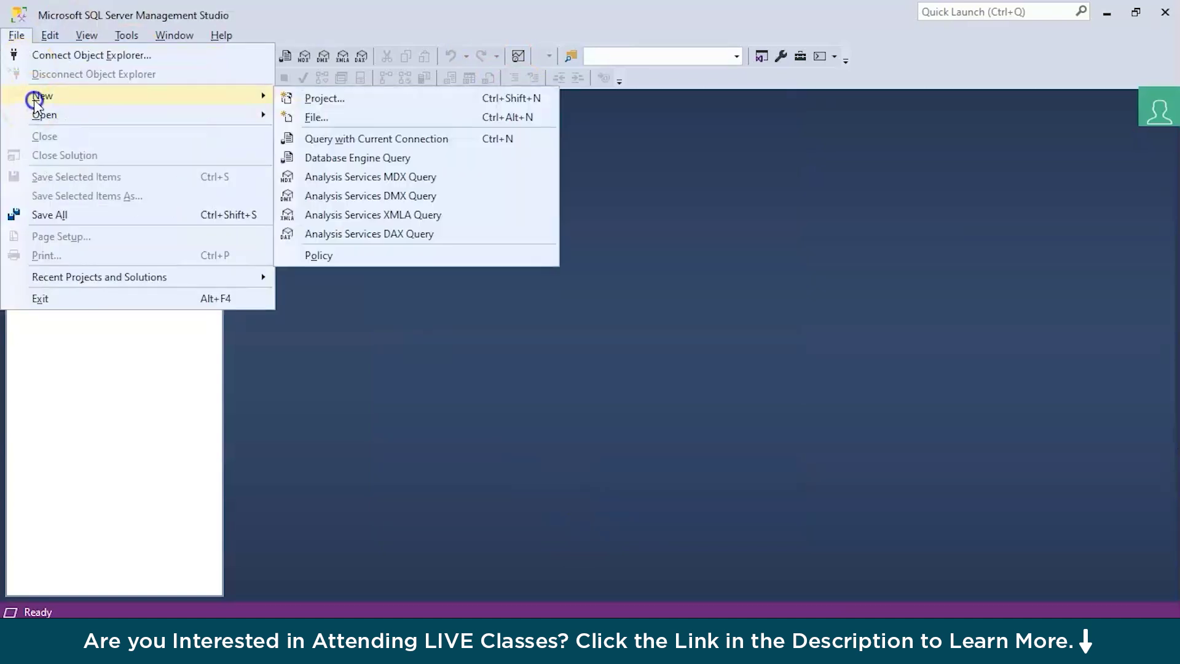
pyautogui.moveTo(43, 96)
pyautogui.click(350, 158)
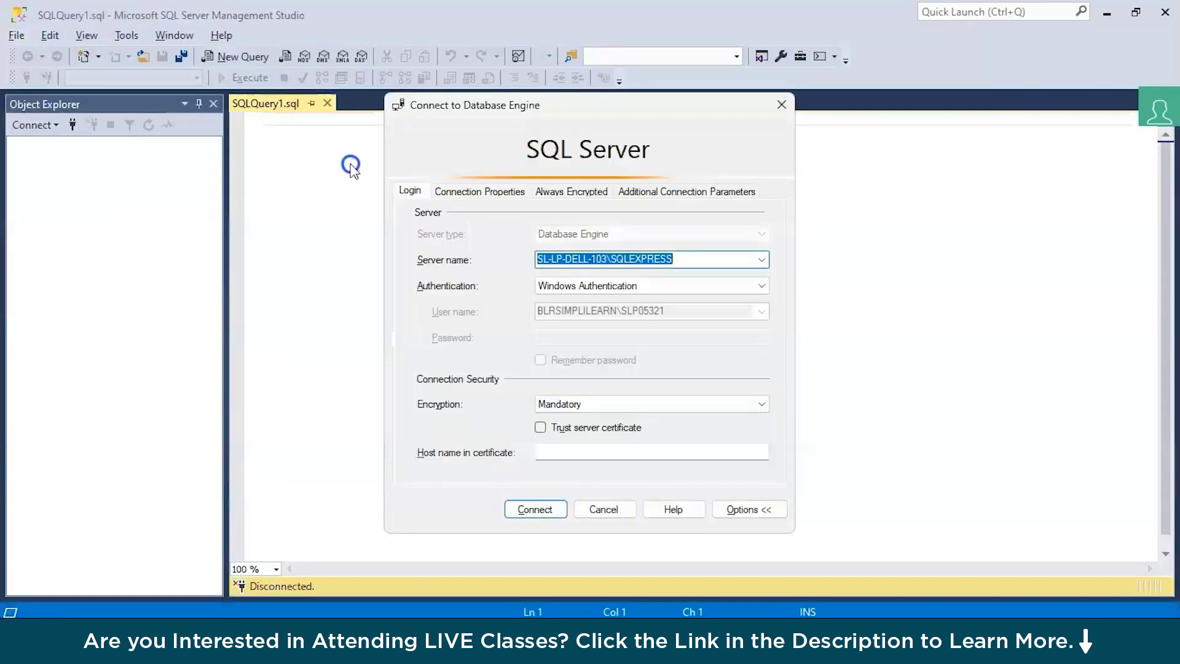
pyautogui.click(616, 505)
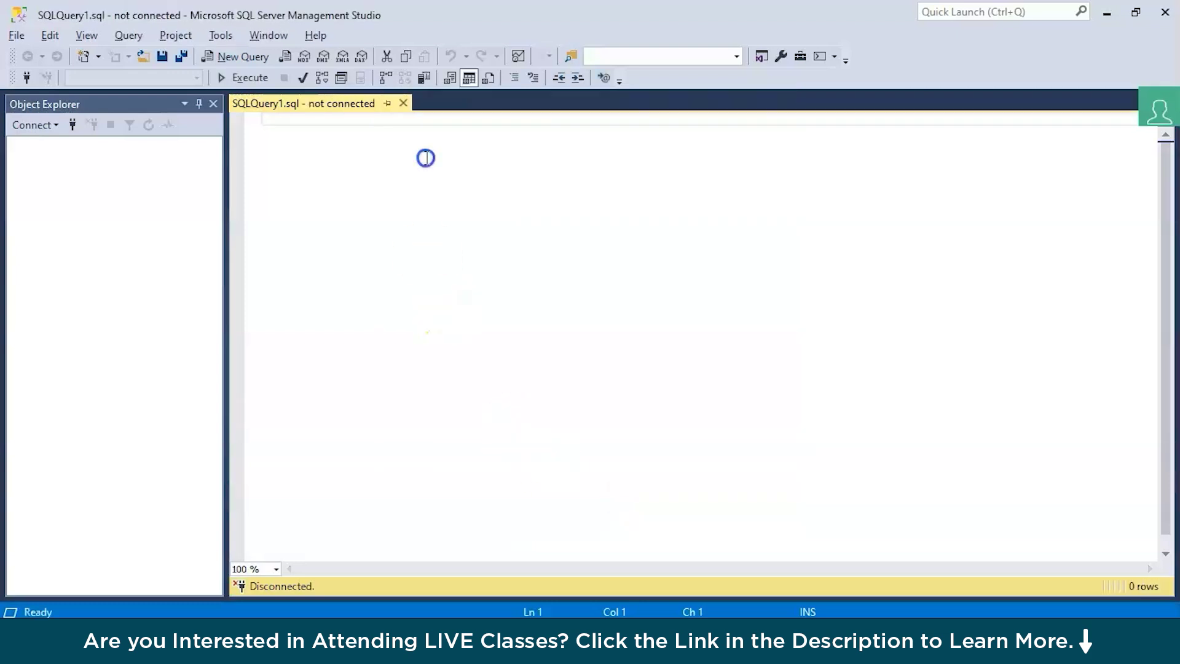